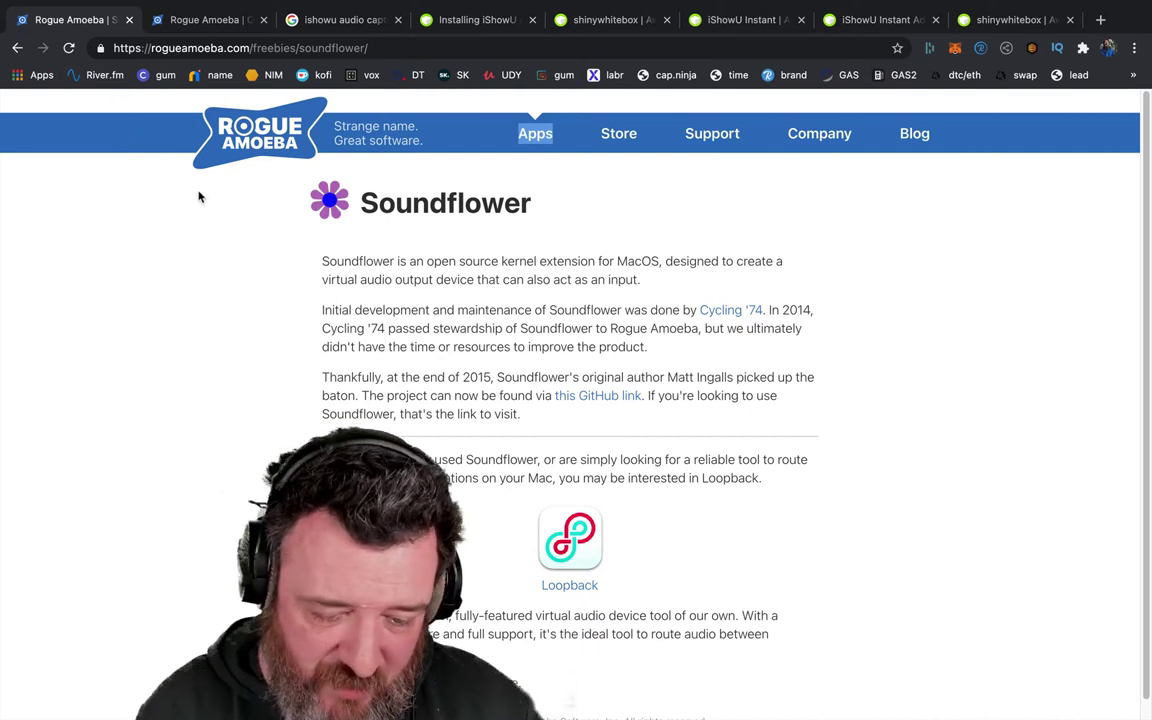
# Step: Move from the Rogue Amoeba home page to the Google results for 'ishowu audio capture'
pyautogui.click(230, 19)
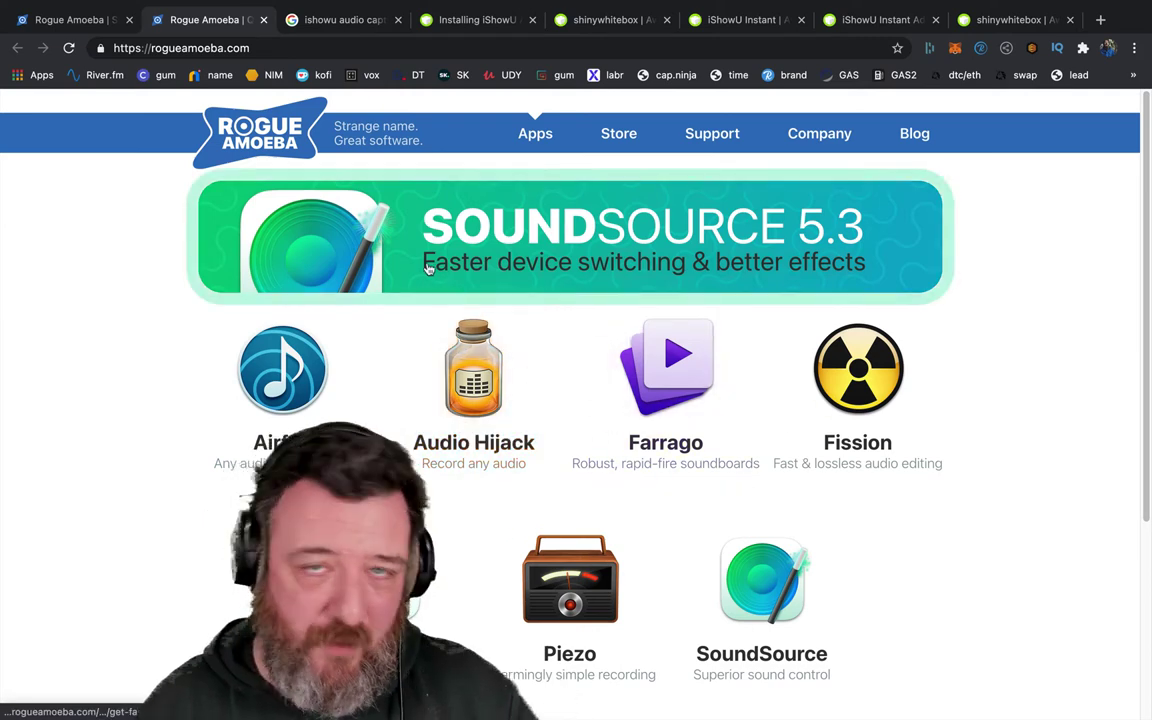
pyautogui.click(343, 24)
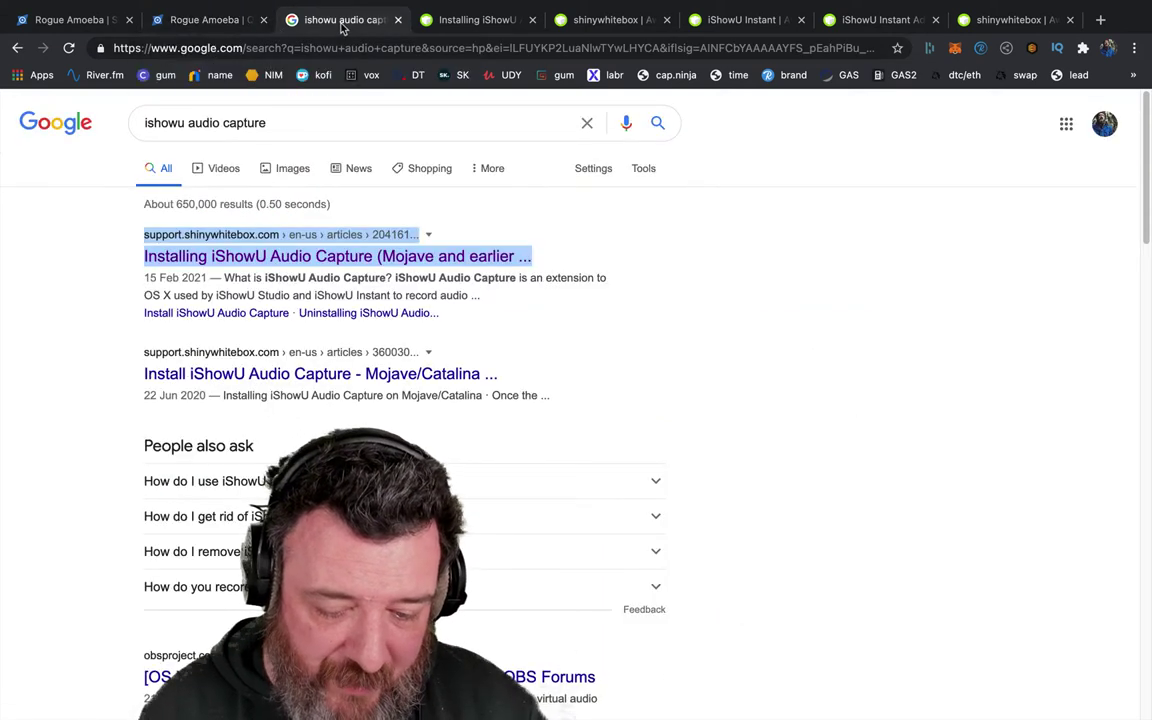
# Step: Read through the 'Installing iShowU Audio Capture (Mojave and earlier)' article and its Download Installer link
pyautogui.click(478, 22)
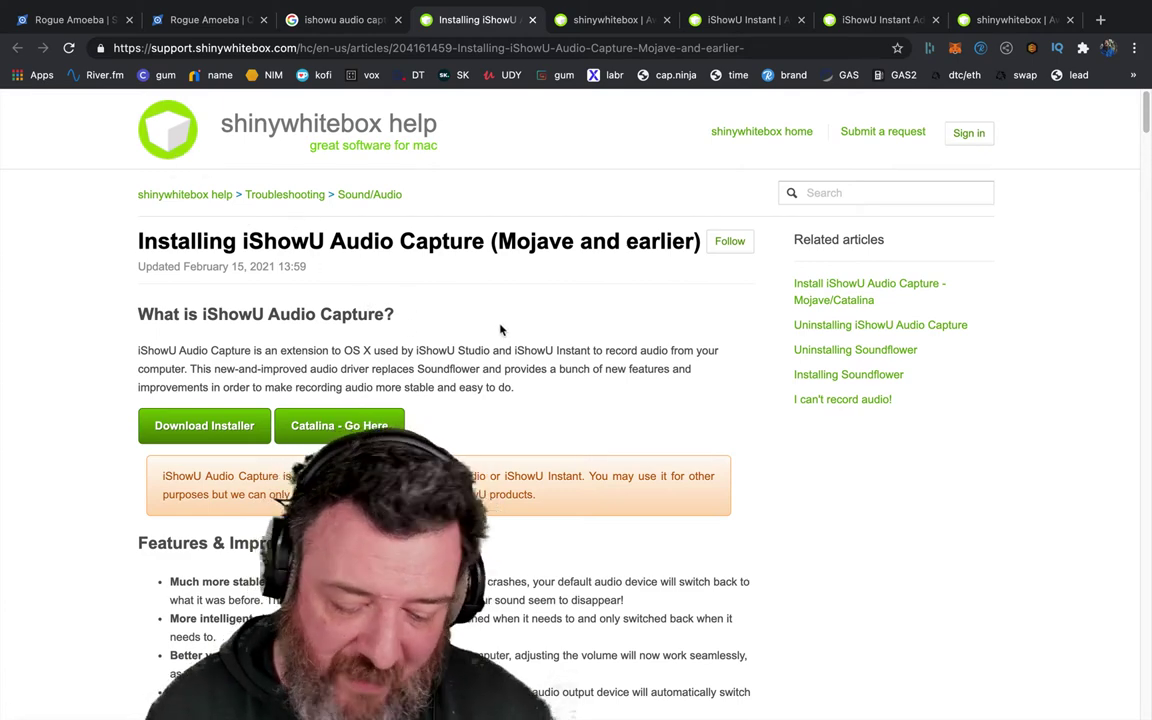
pyautogui.scroll(-2, 503, 332)
pyautogui.scroll(-1, 503, 336)
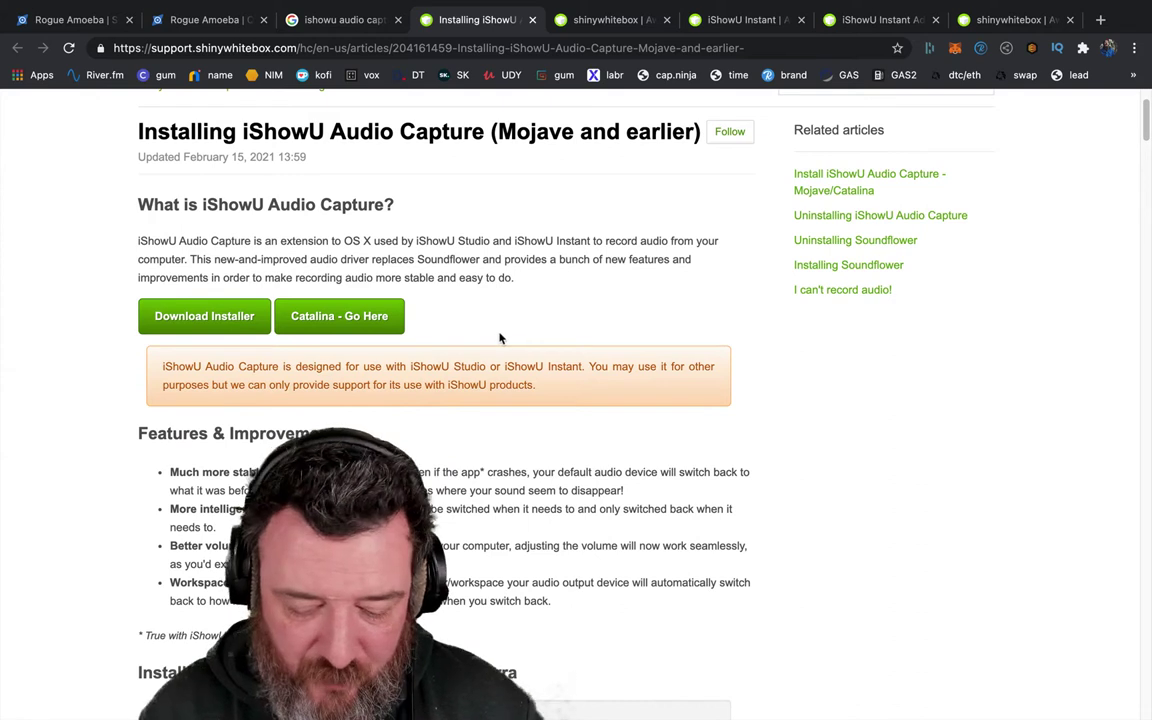
pyautogui.scroll(1, 420, 335)
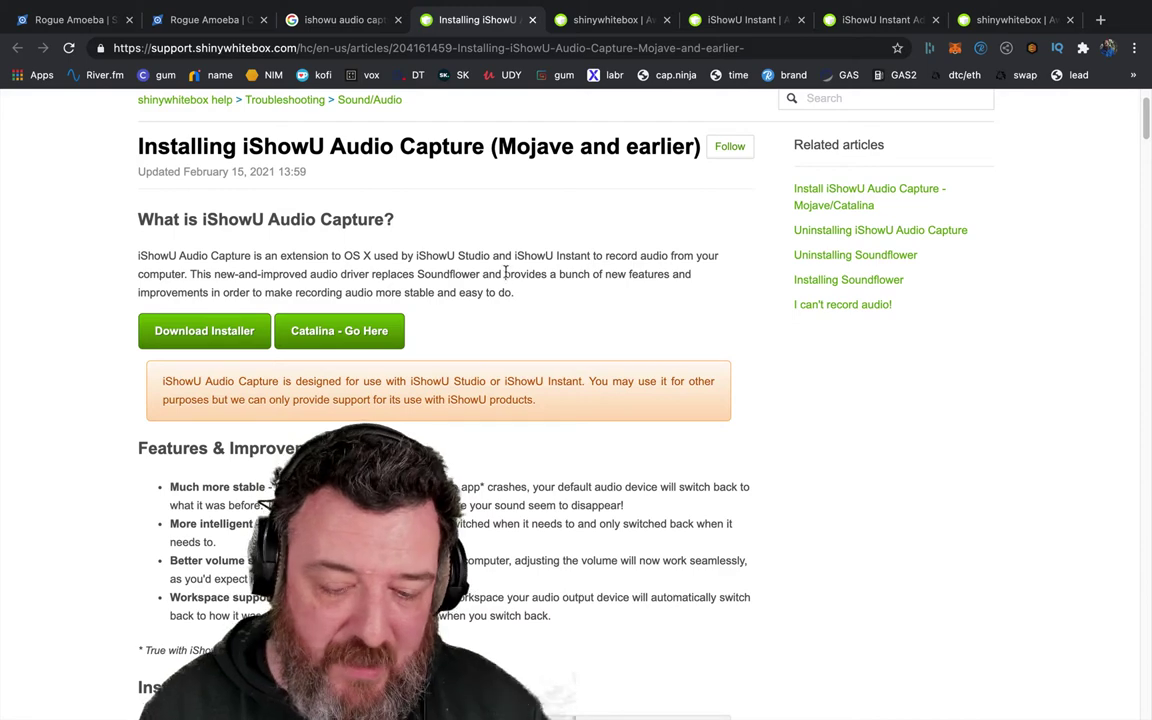
pyautogui.scroll(2, 309, 272)
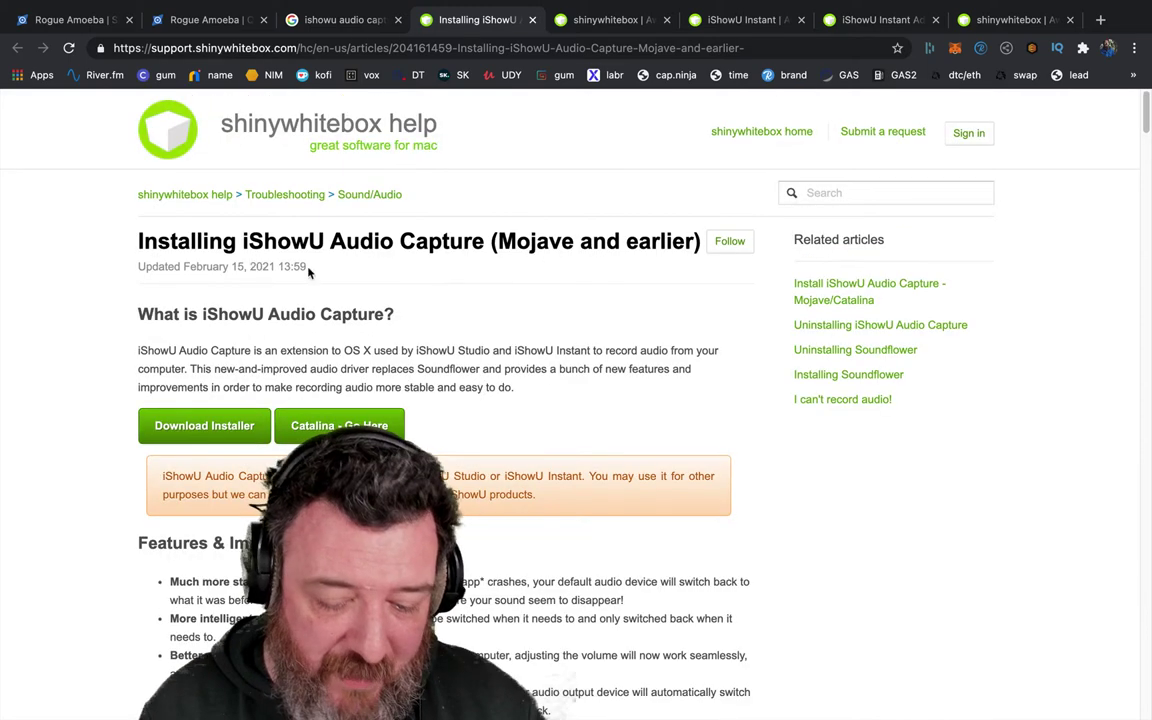
# Step: Scroll the shinywhitebox home page to the iShowU Switcher, Instant and Studio 2 listing
pyautogui.click(605, 20)
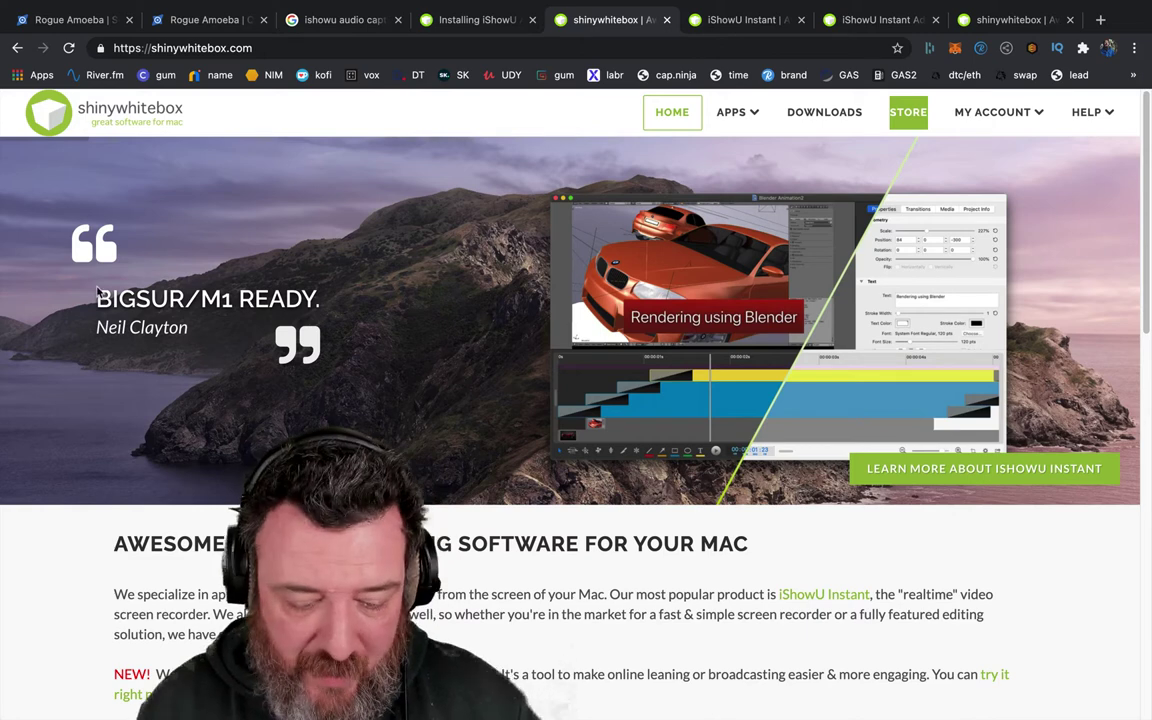
pyautogui.scroll(-1, 206, 335)
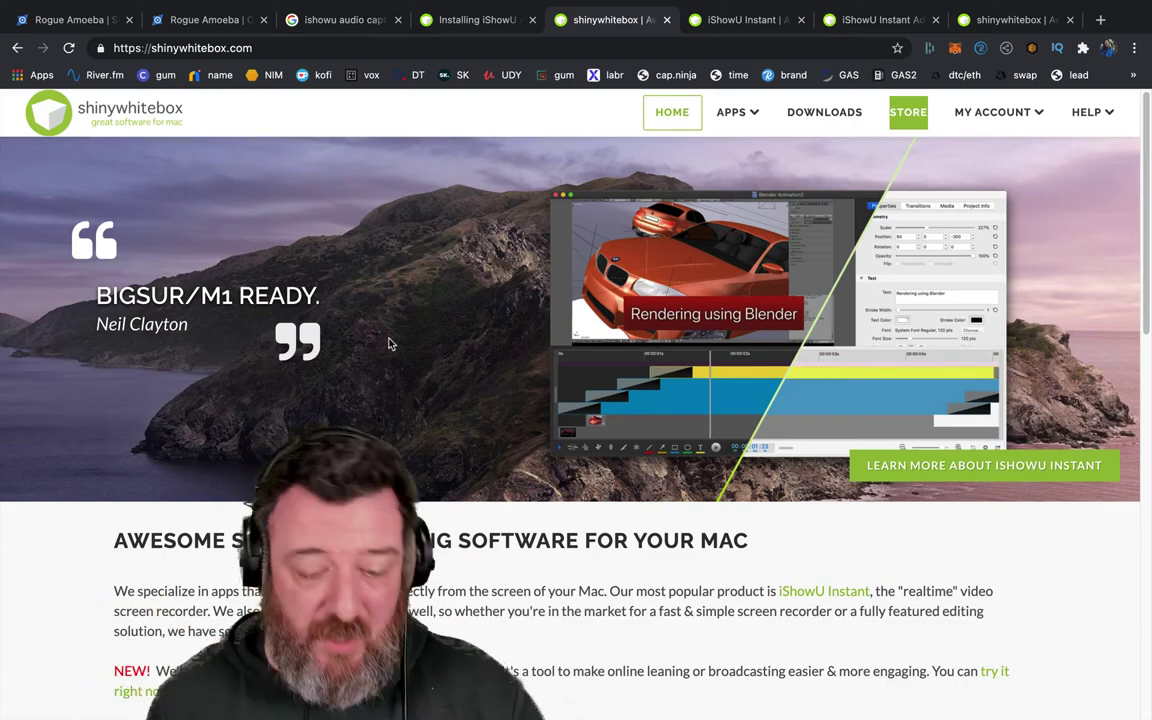
pyautogui.scroll(-7, 445, 430)
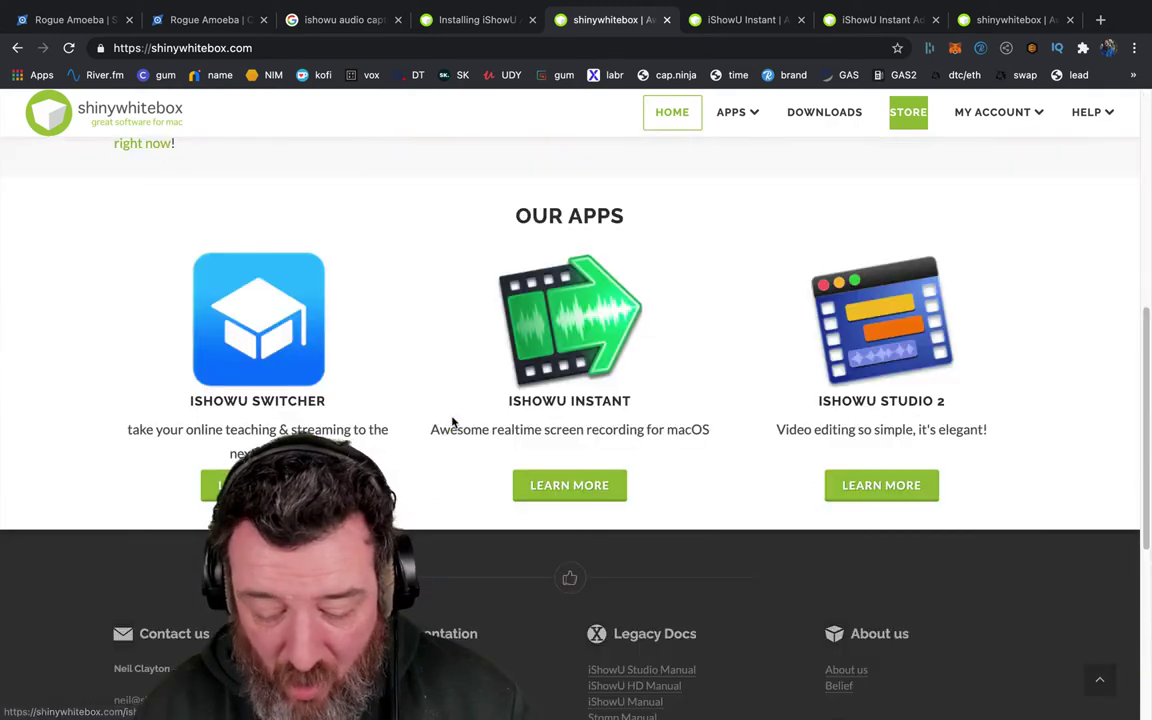
pyautogui.scroll(3, 620, 360)
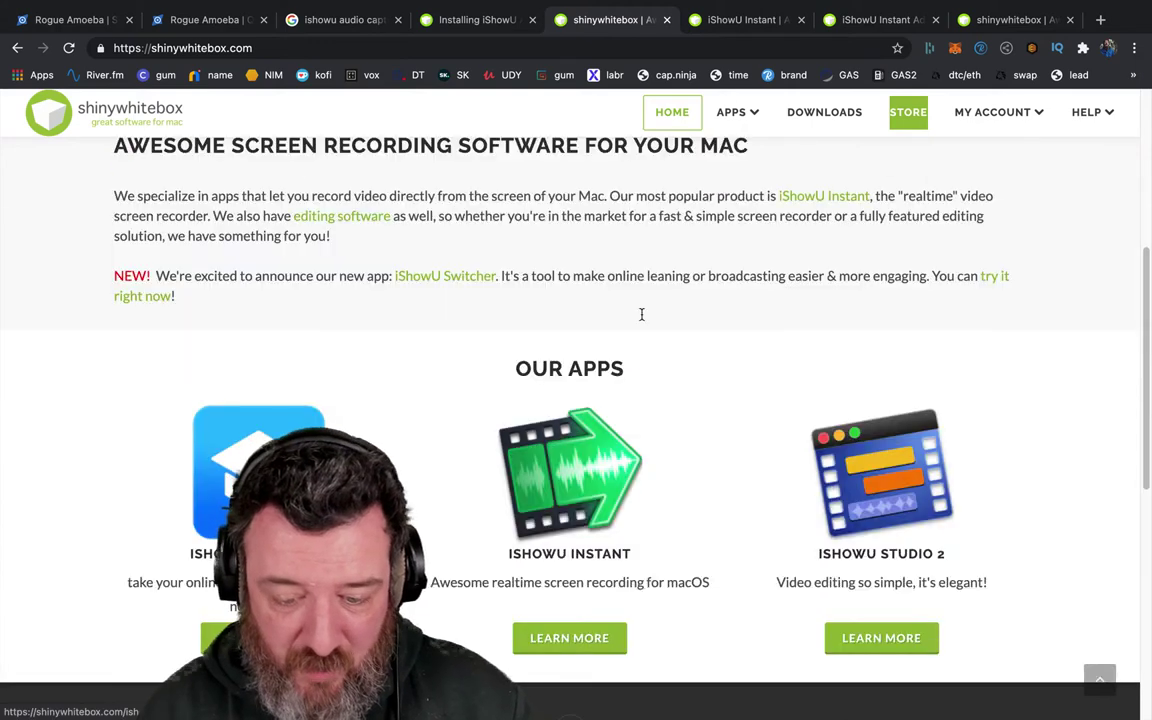
# Step: Browse the iShowU Instant page down to Standard Features and back to its title
pyautogui.click(742, 19)
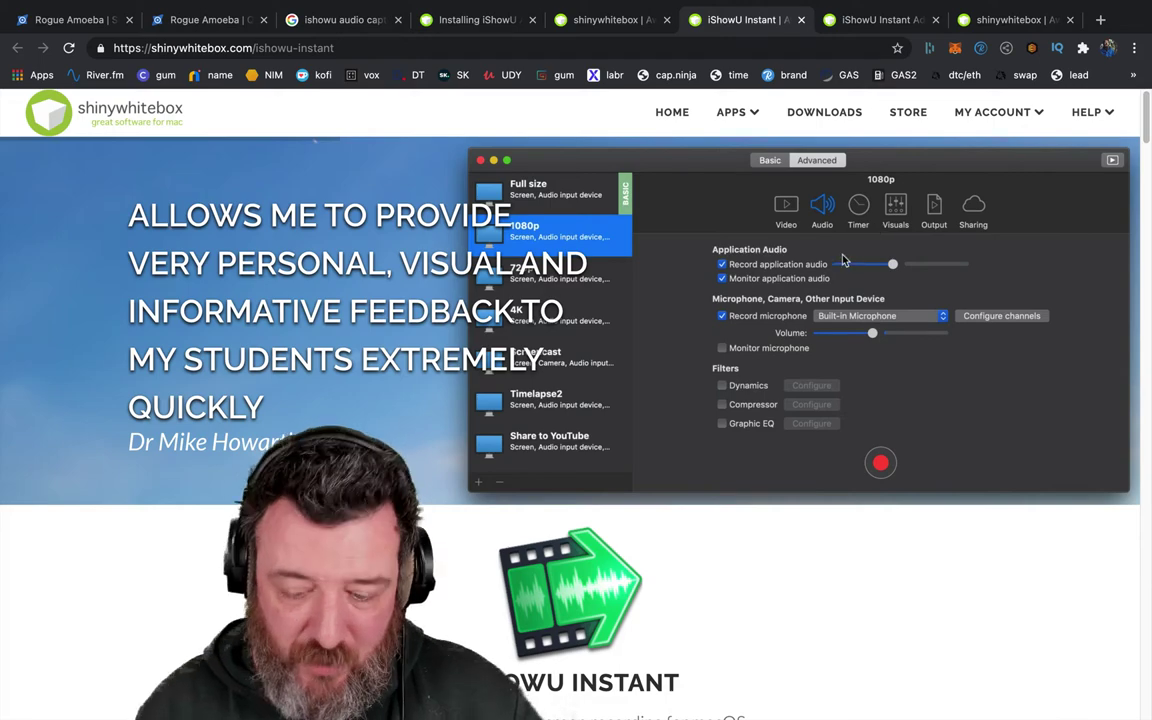
pyautogui.scroll(-10, 746, 340)
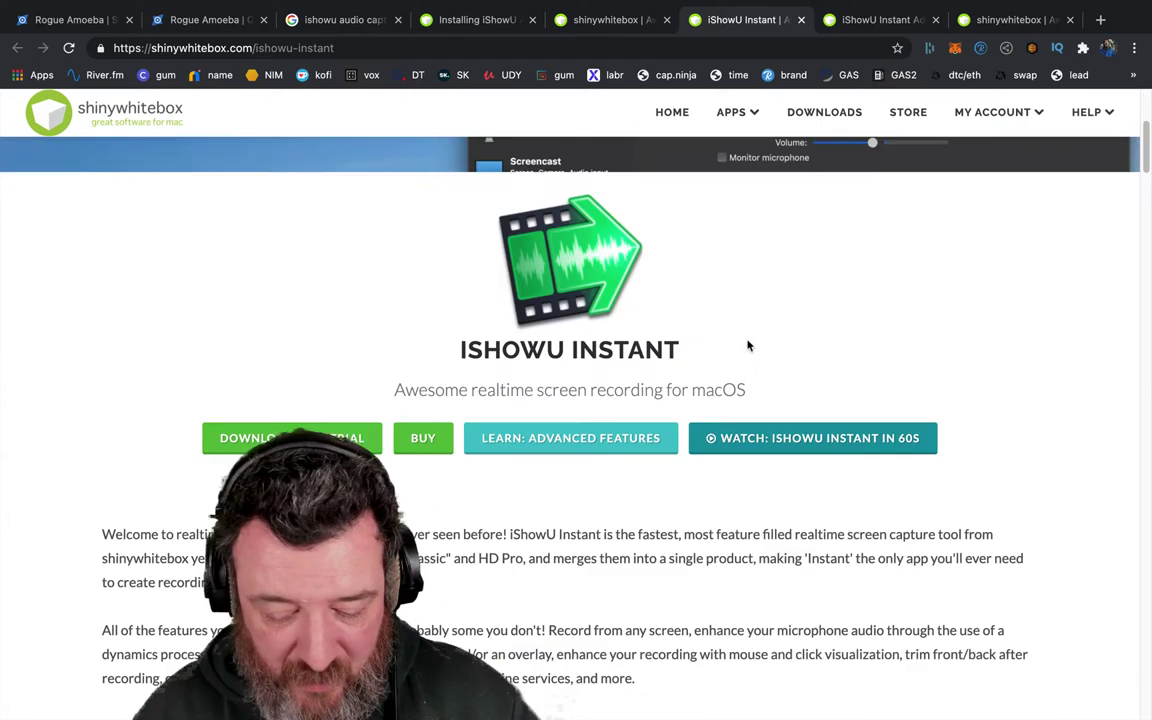
pyautogui.scroll(-4, 750, 346)
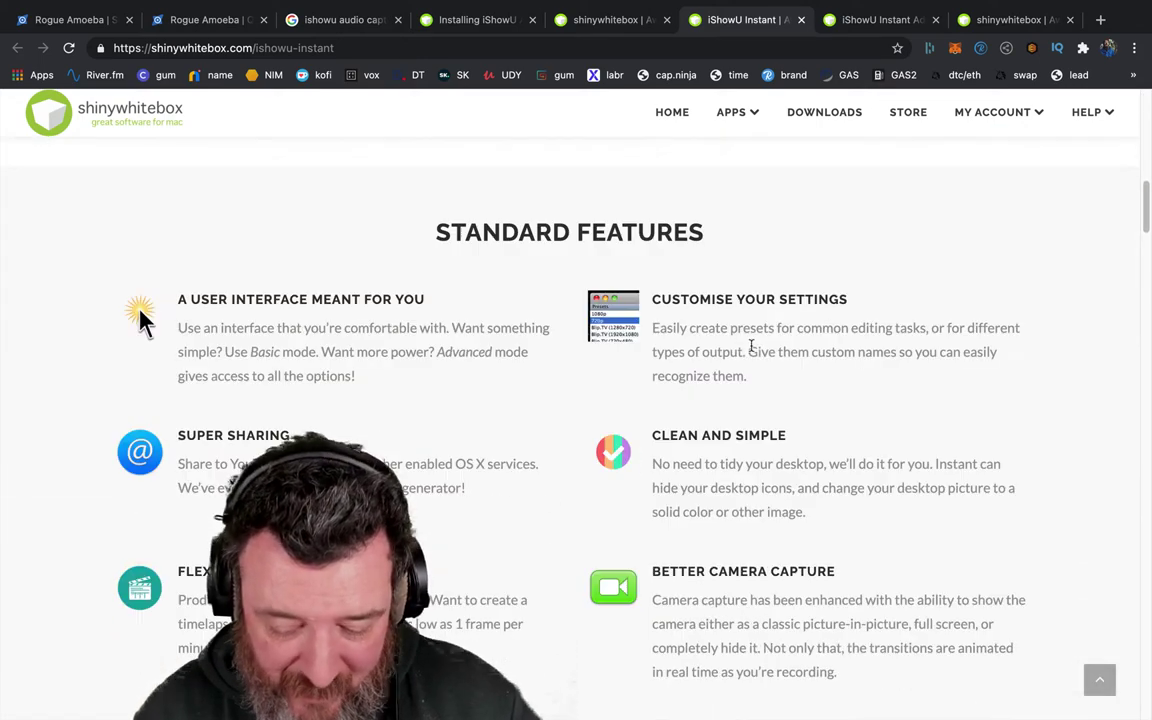
pyautogui.scroll(10, 758, 342)
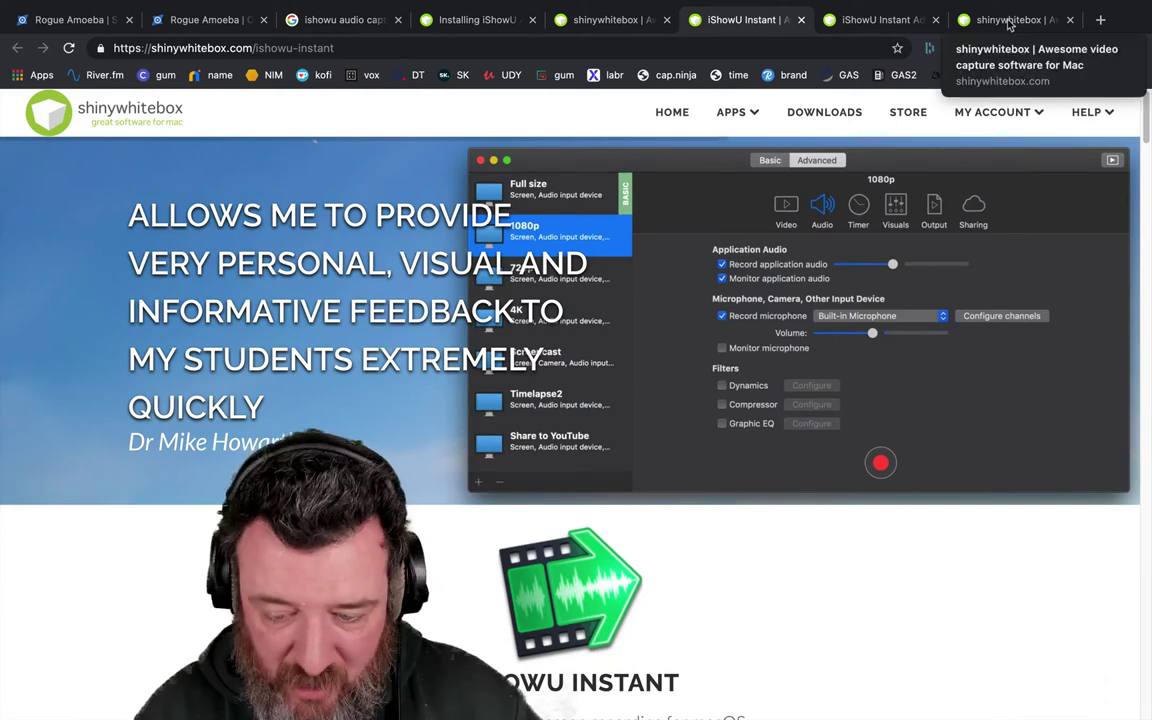
# Step: Show the shinywhitebox /buy page with iShowU Instant at $24 and the App Bundle at $79
pyautogui.click(1008, 20)
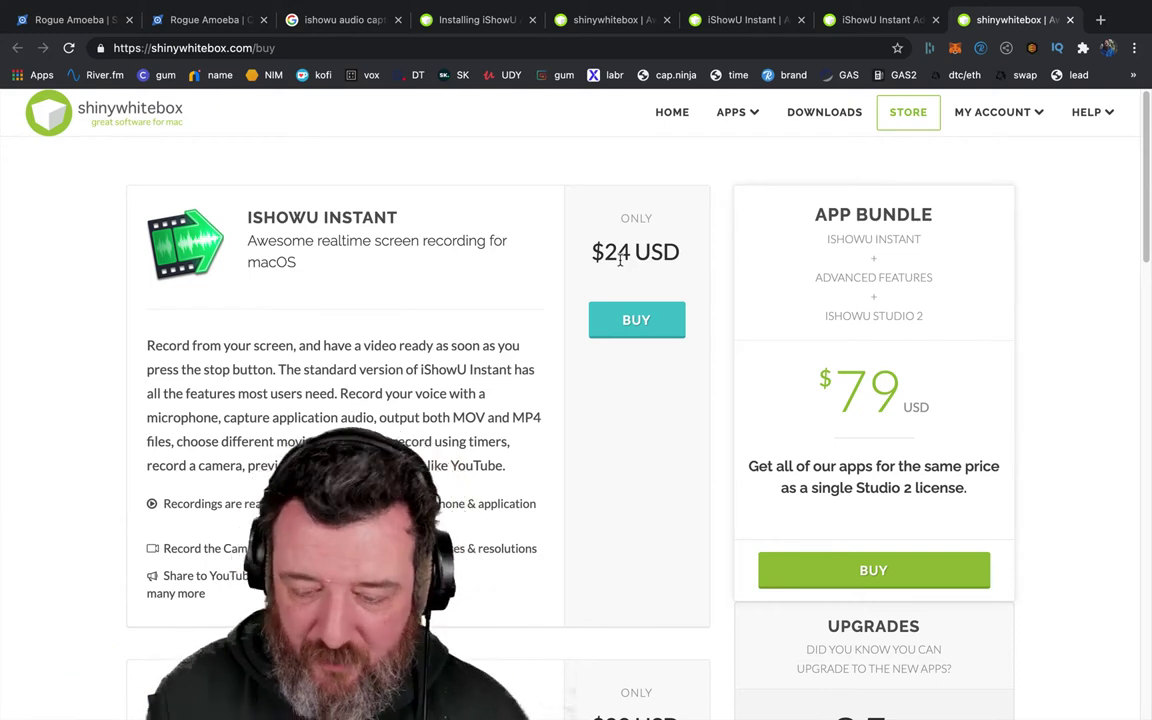
pyautogui.moveTo(830, 6)
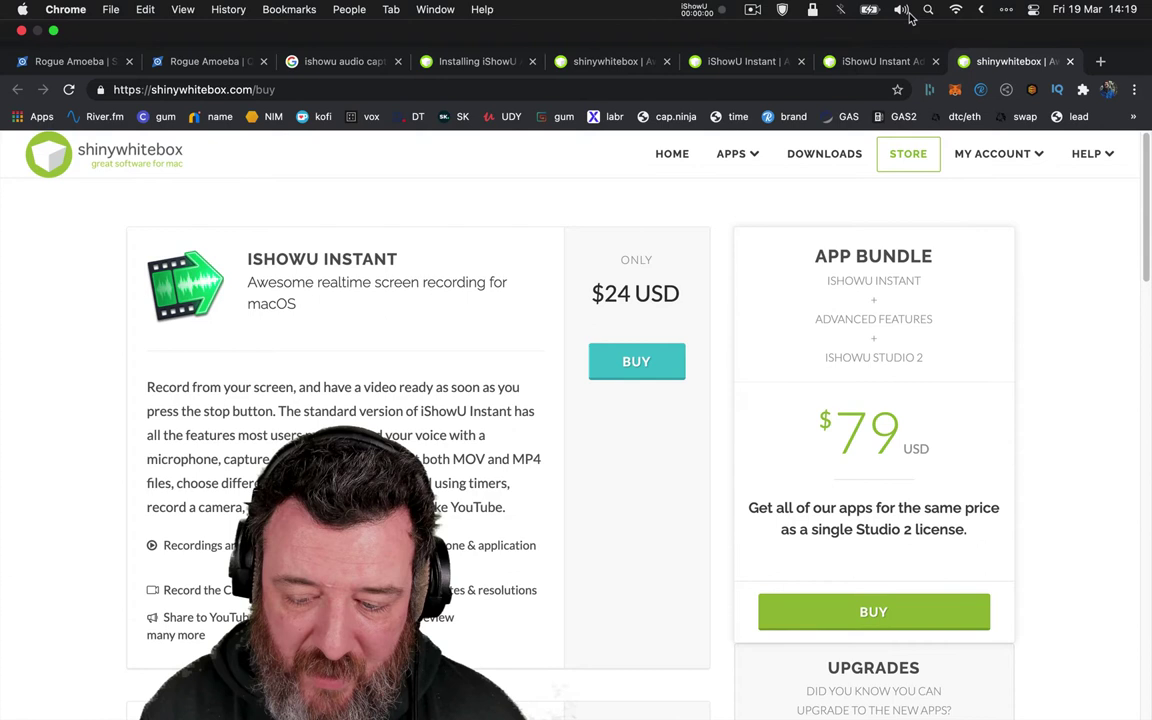
pyautogui.click(782, 10)
pyautogui.moveTo(905, 10)
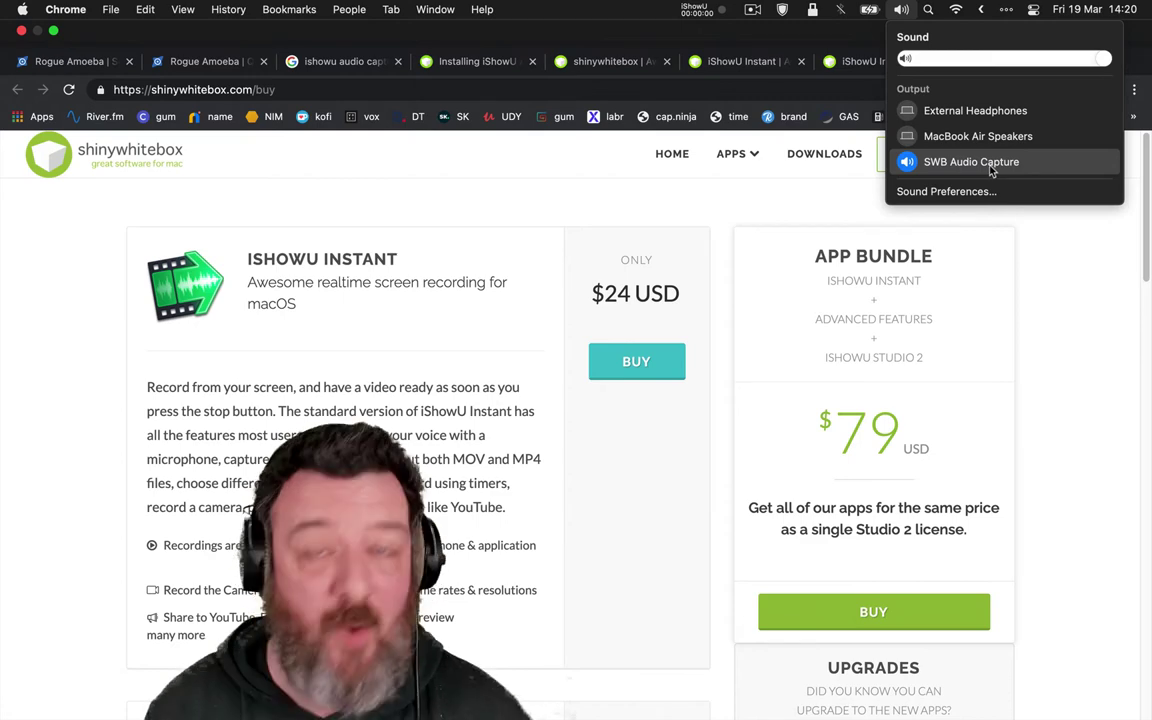
pyautogui.click(1041, 244)
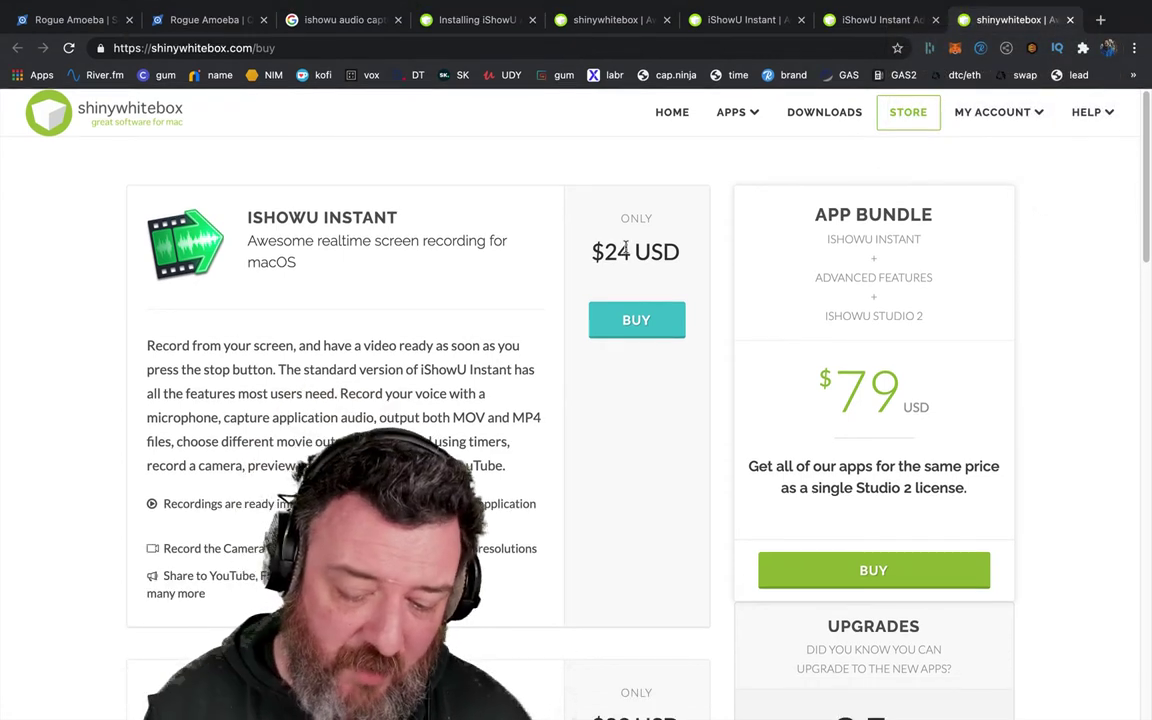
# Step: Scroll the store page to the $39 Advanced Features pricing, then view the iShowU Instant Advanced page
pyautogui.scroll(-3, 636, 316)
pyautogui.scroll(-4, 636, 316)
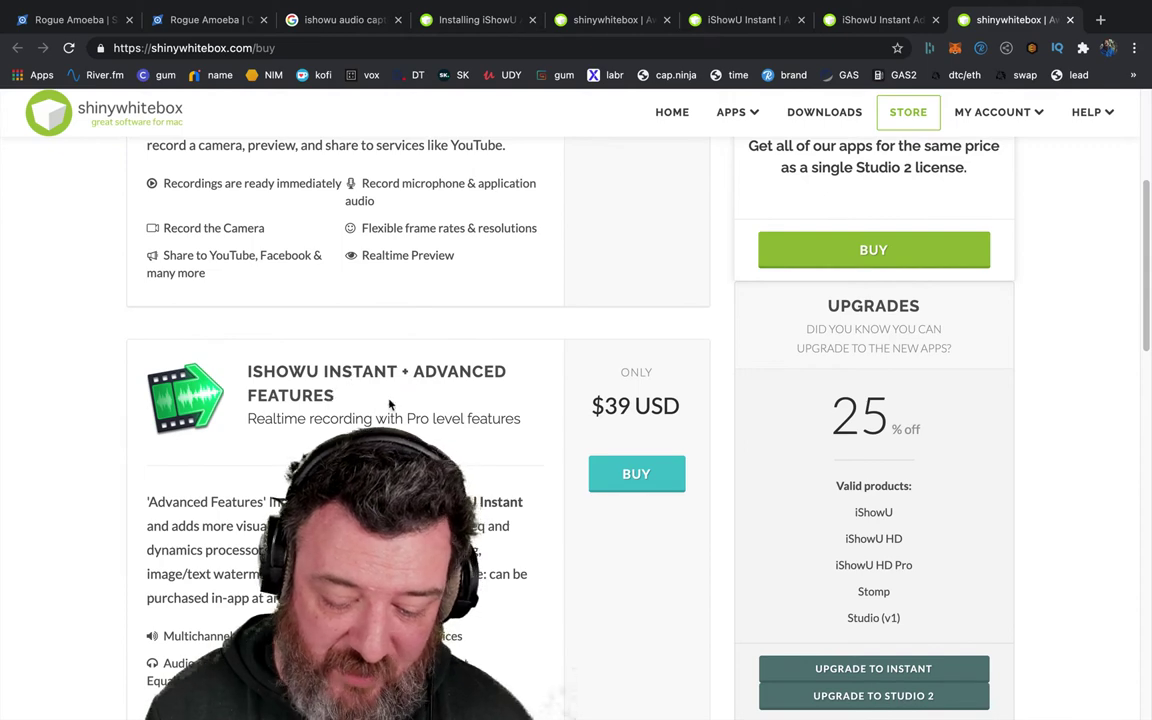
pyautogui.scroll(-5, 655, 420)
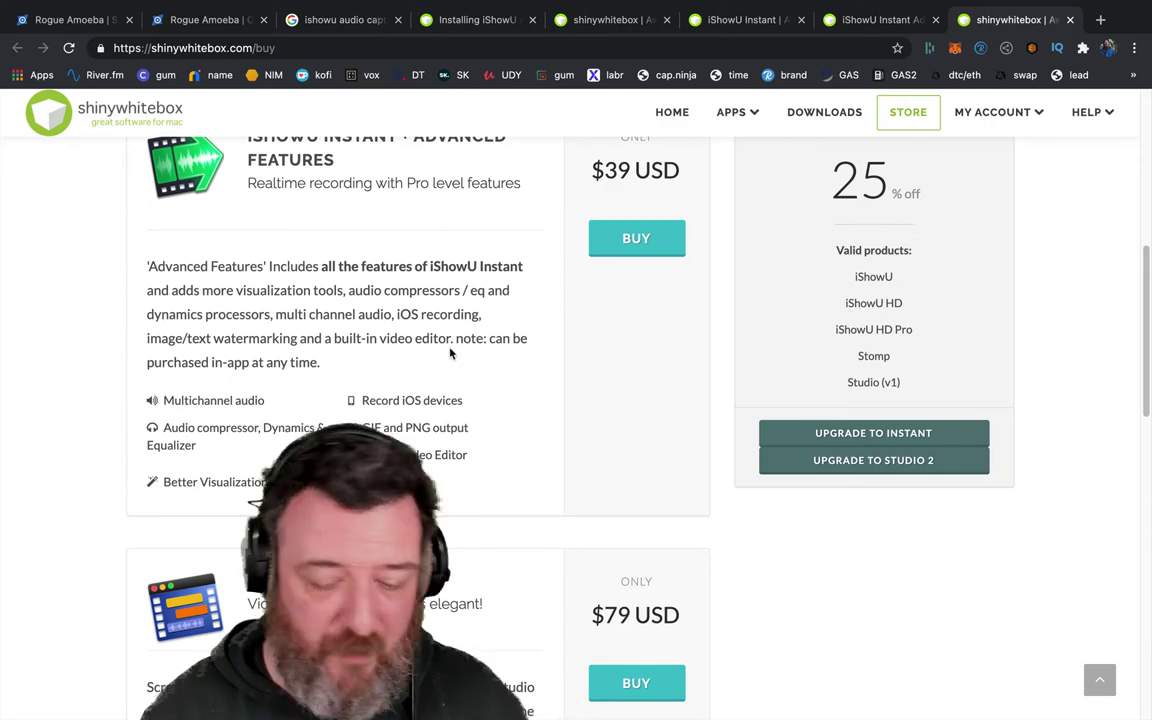
pyautogui.scroll(5, 468, 332)
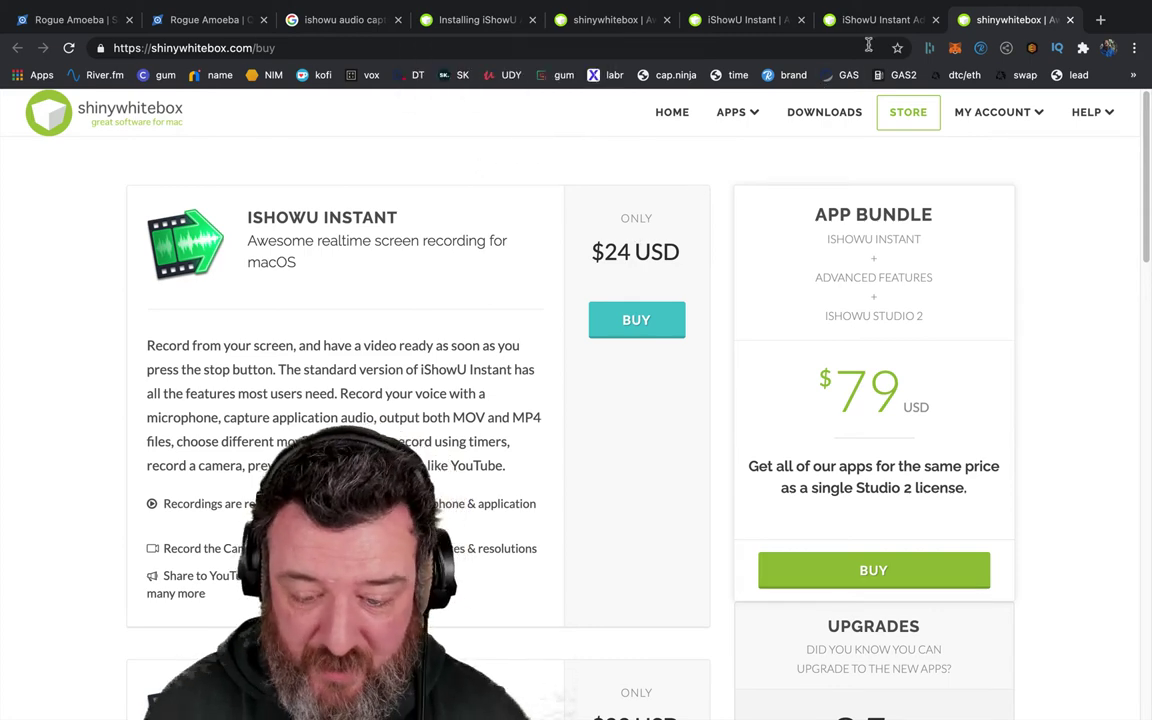
pyautogui.click(888, 20)
# Step: Return to the iShowU Instant product page, close Chrome, and bring up iShowU Instant from the Dock
pyautogui.click(779, 20)
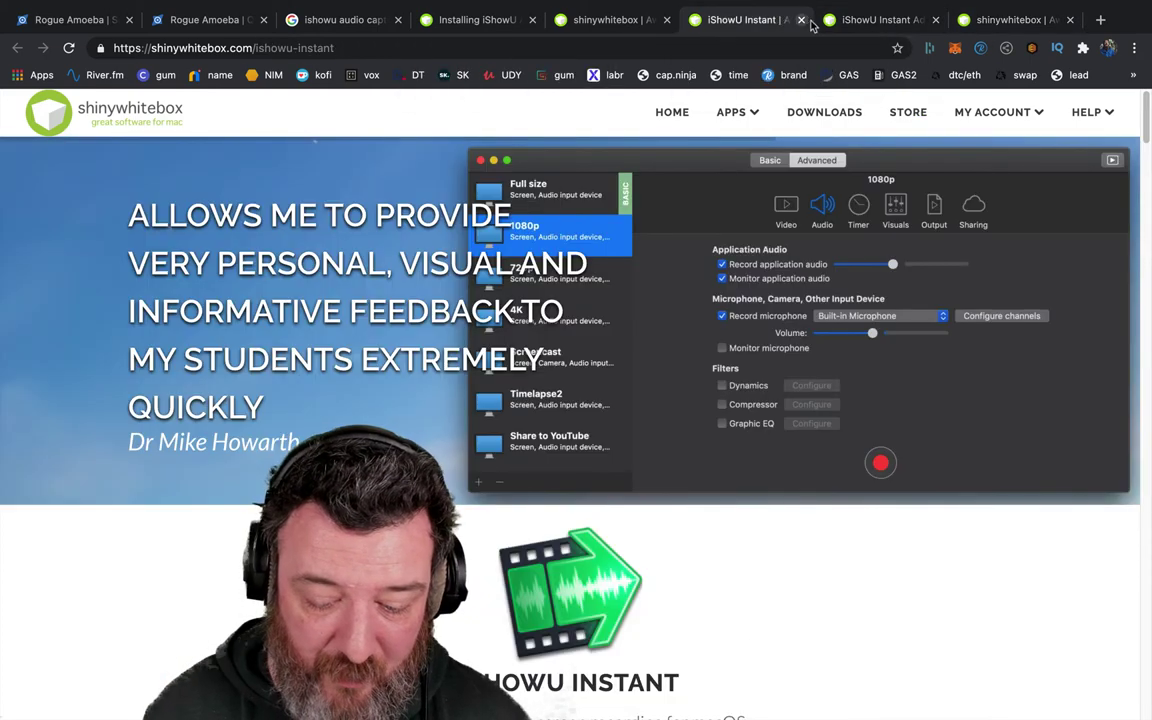
pyautogui.moveTo(55, 28)
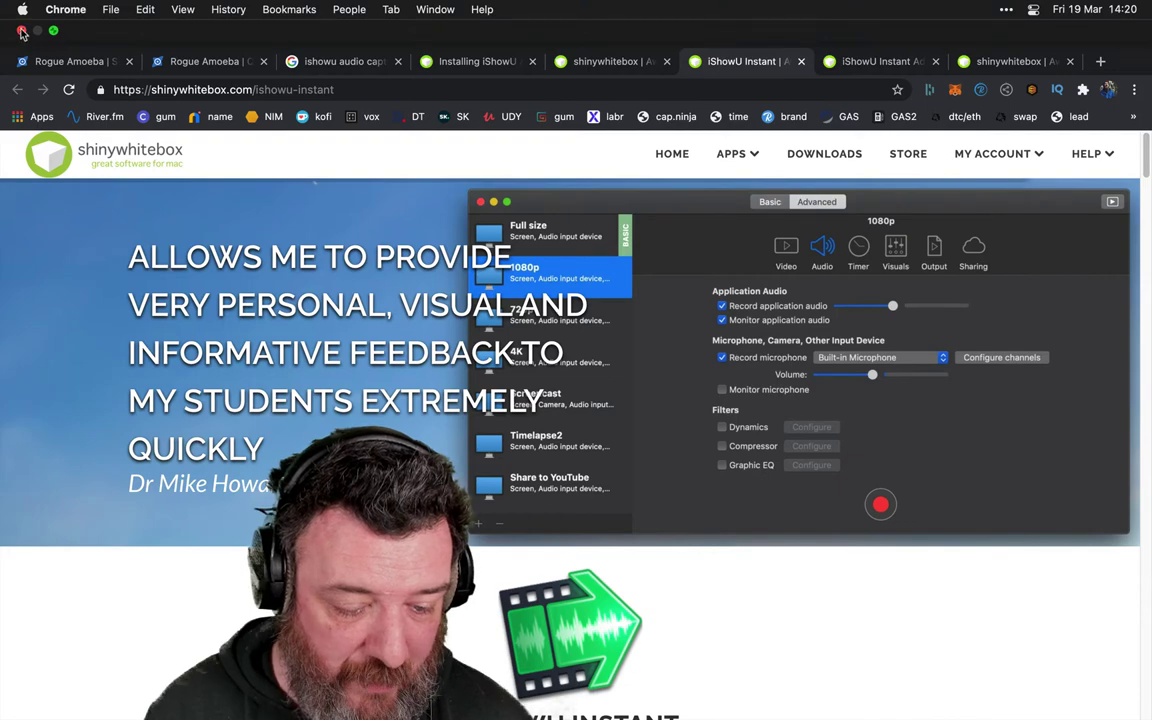
pyautogui.click(21, 32)
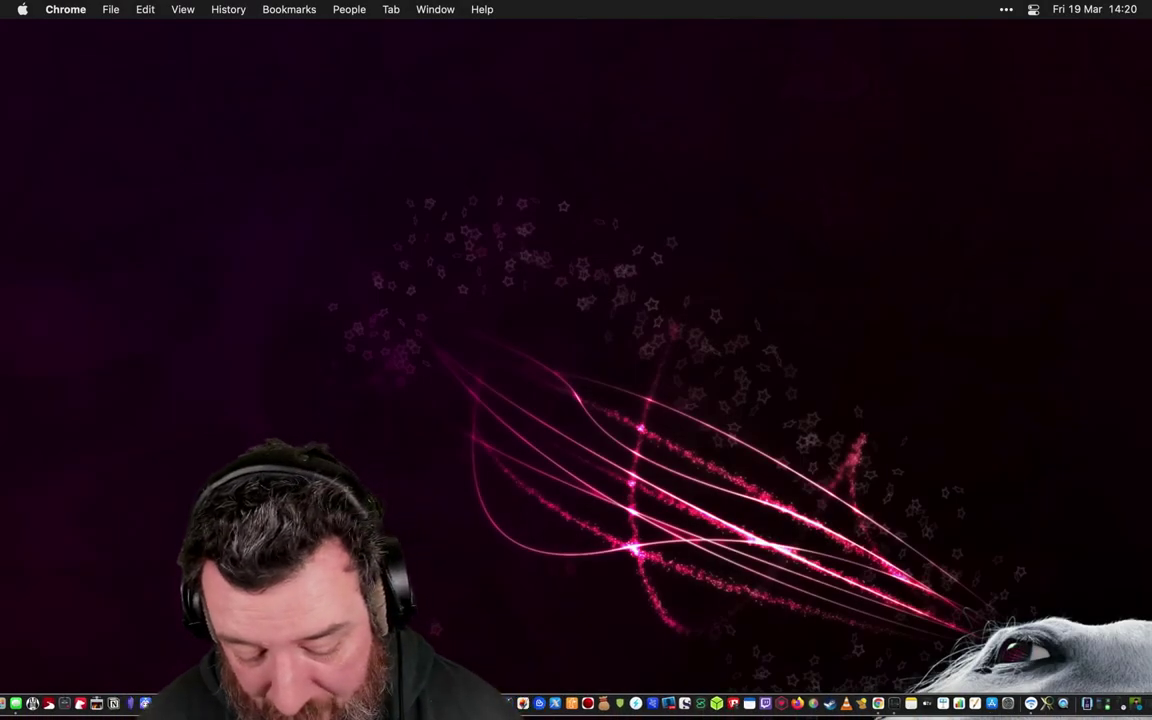
pyautogui.click(97, 699)
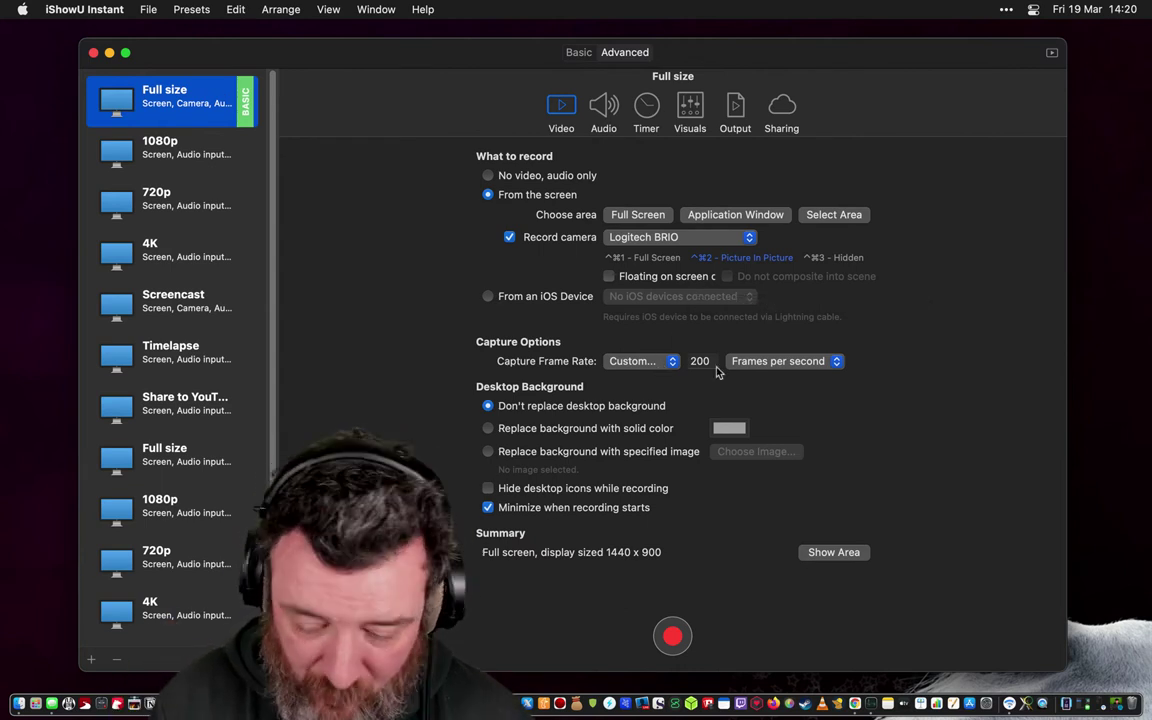
pyautogui.click(630, 361)
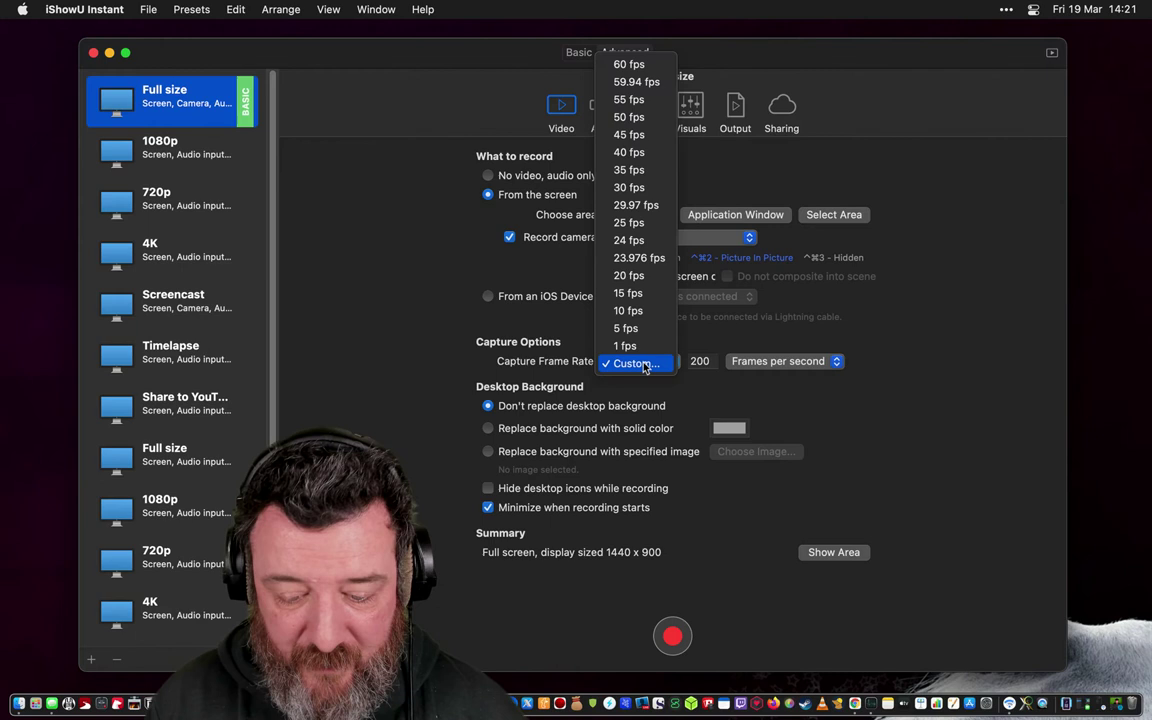
pyautogui.click(641, 64)
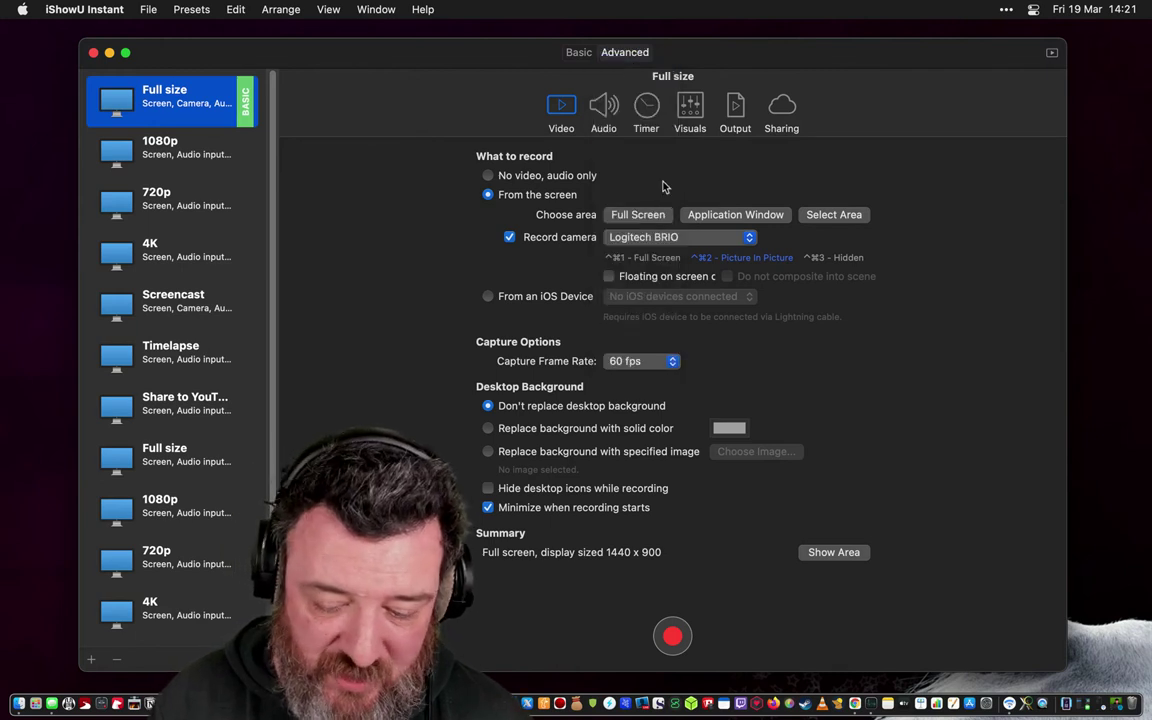
pyautogui.click(673, 363)
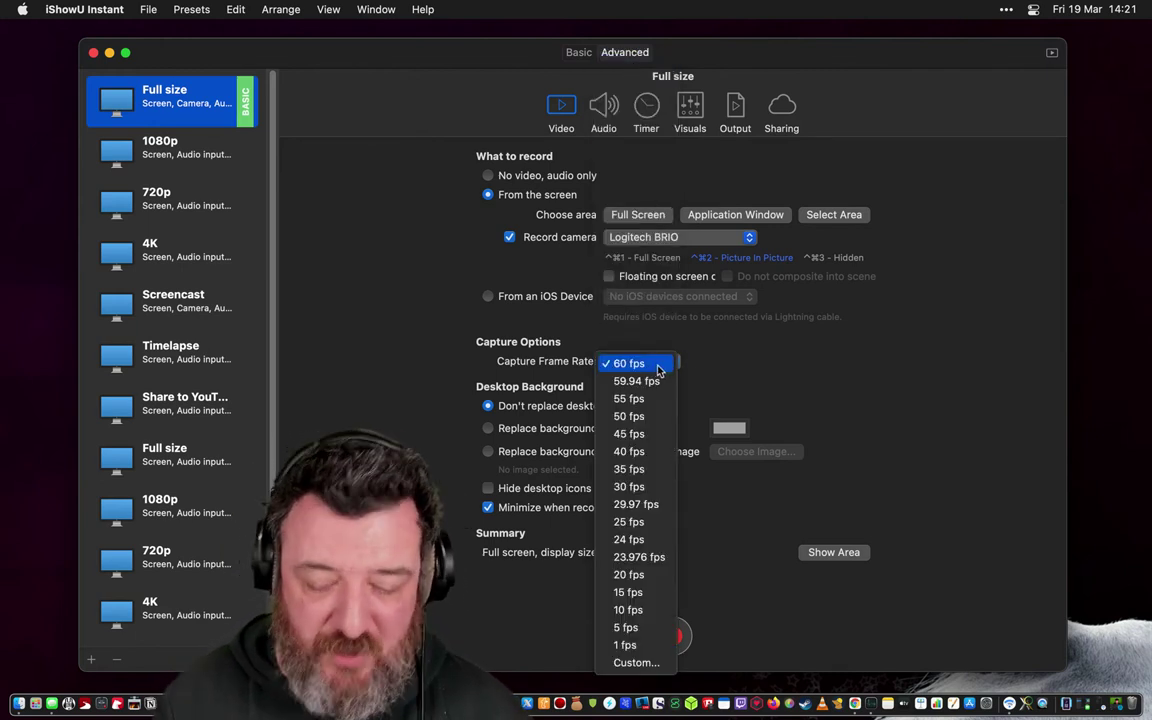
pyautogui.click(656, 665)
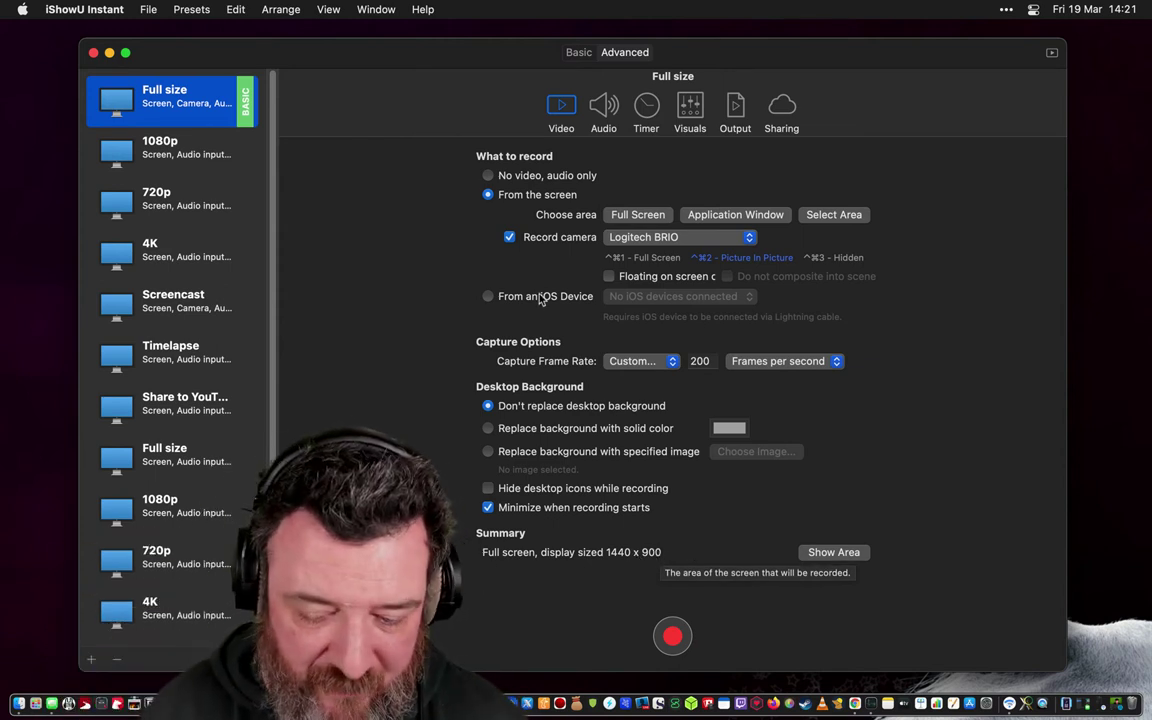
# Step: Inspect the Audio tab's Multiband Compressor settings, close them, and show the Timer options
pyautogui.click(604, 128)
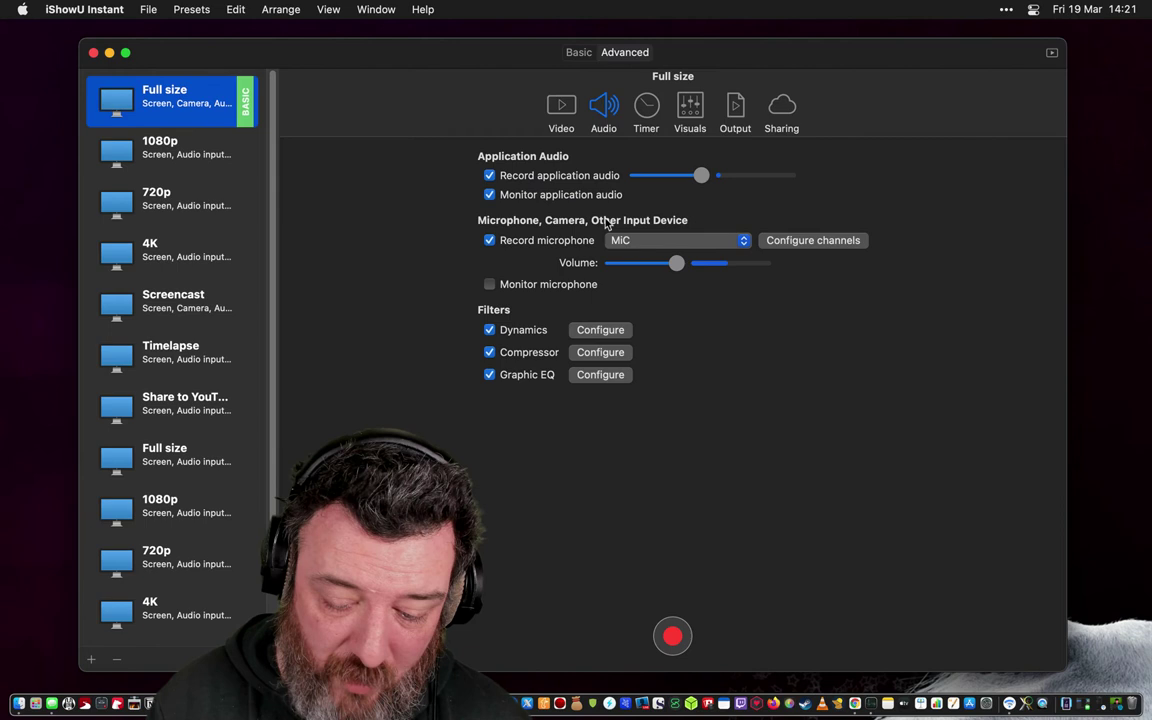
pyautogui.click(612, 353)
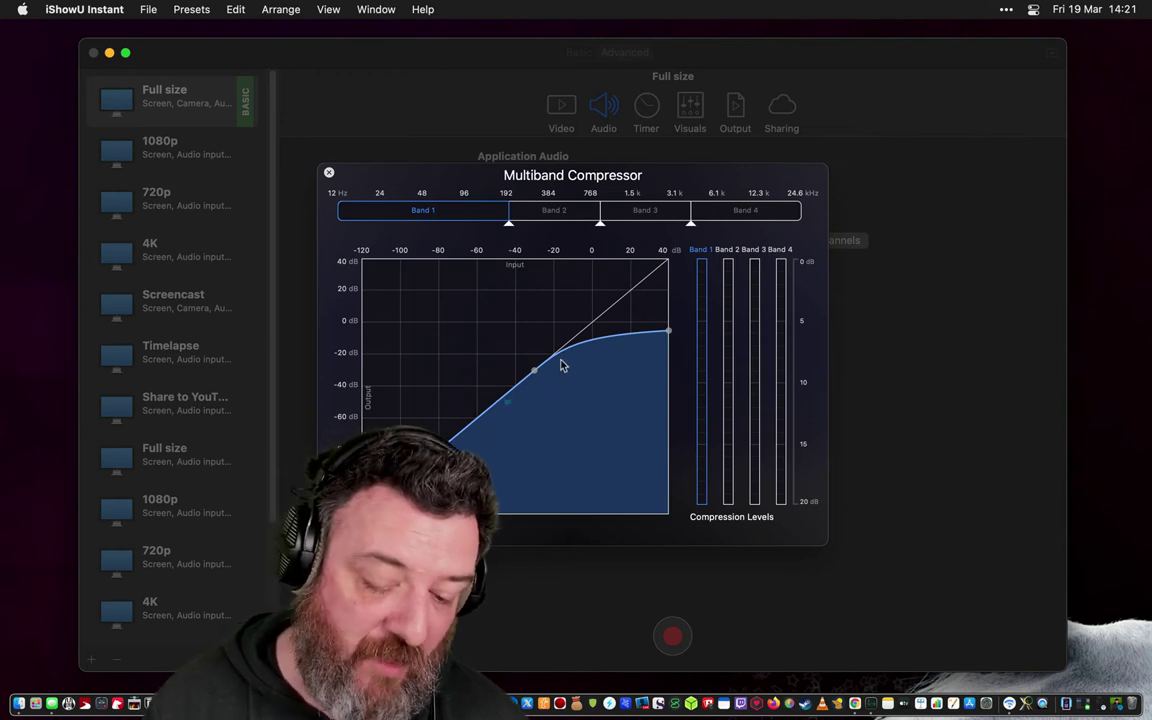
pyautogui.click(329, 175)
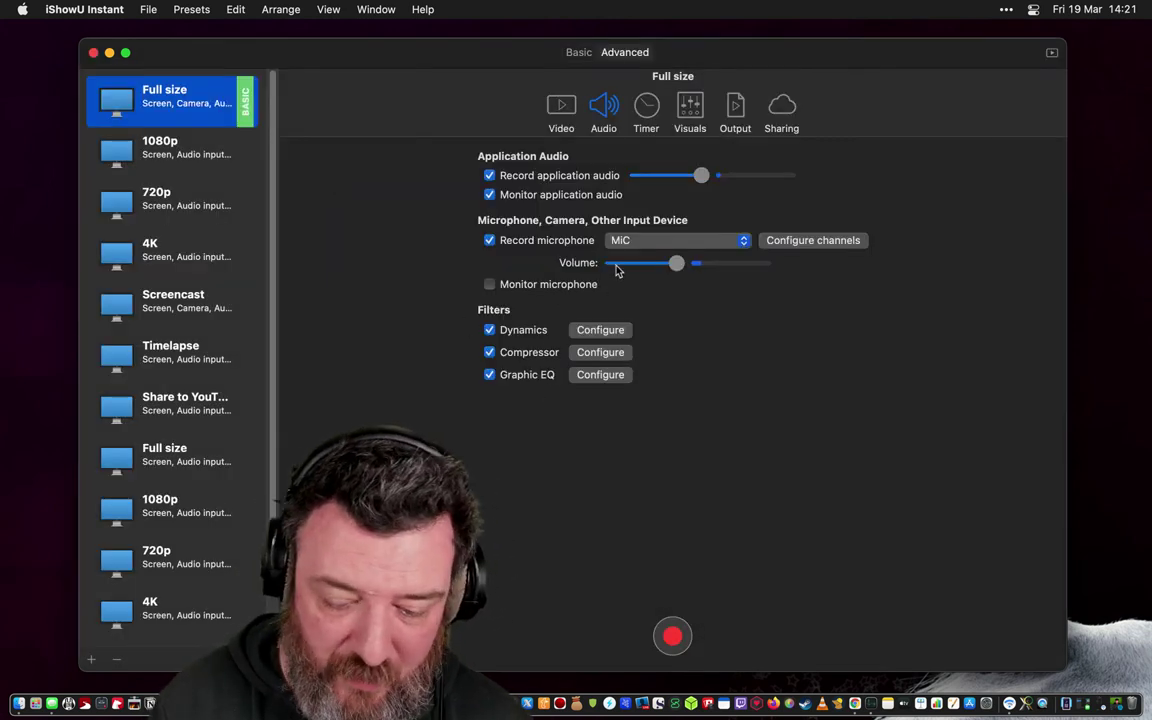
pyautogui.click(647, 112)
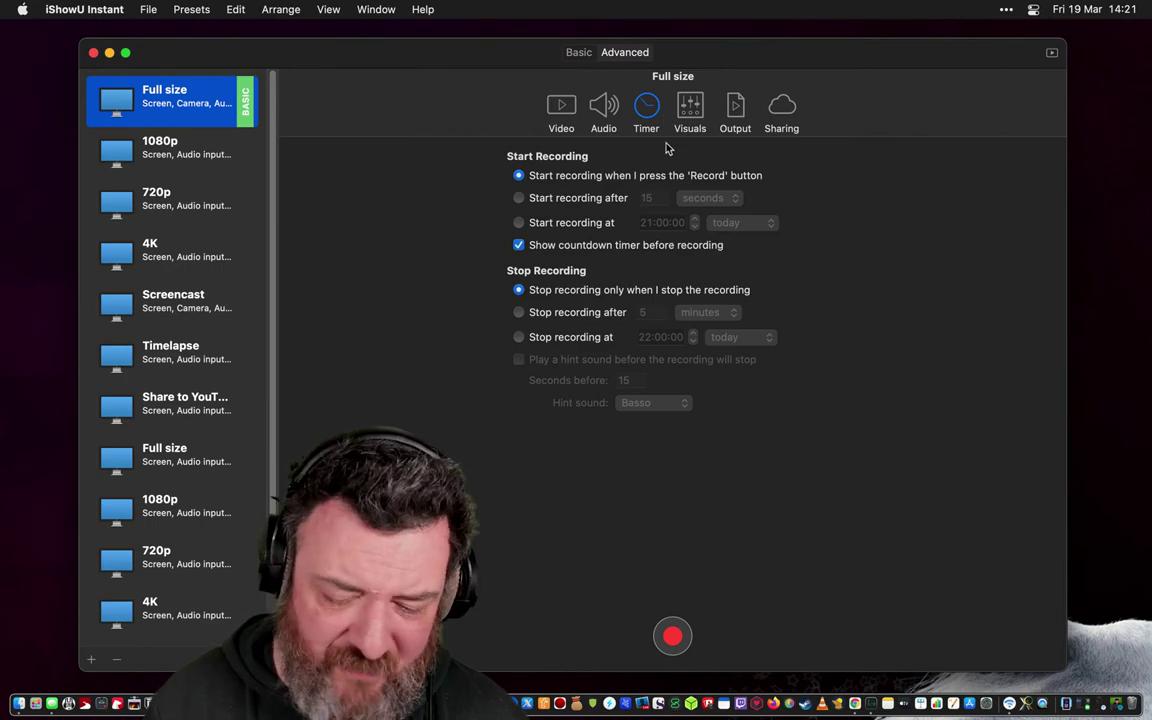
# Step: In the Visuals preview, move the webcam overlay, toggle it full-frame twice, and leave it bottom-right
pyautogui.click(689, 122)
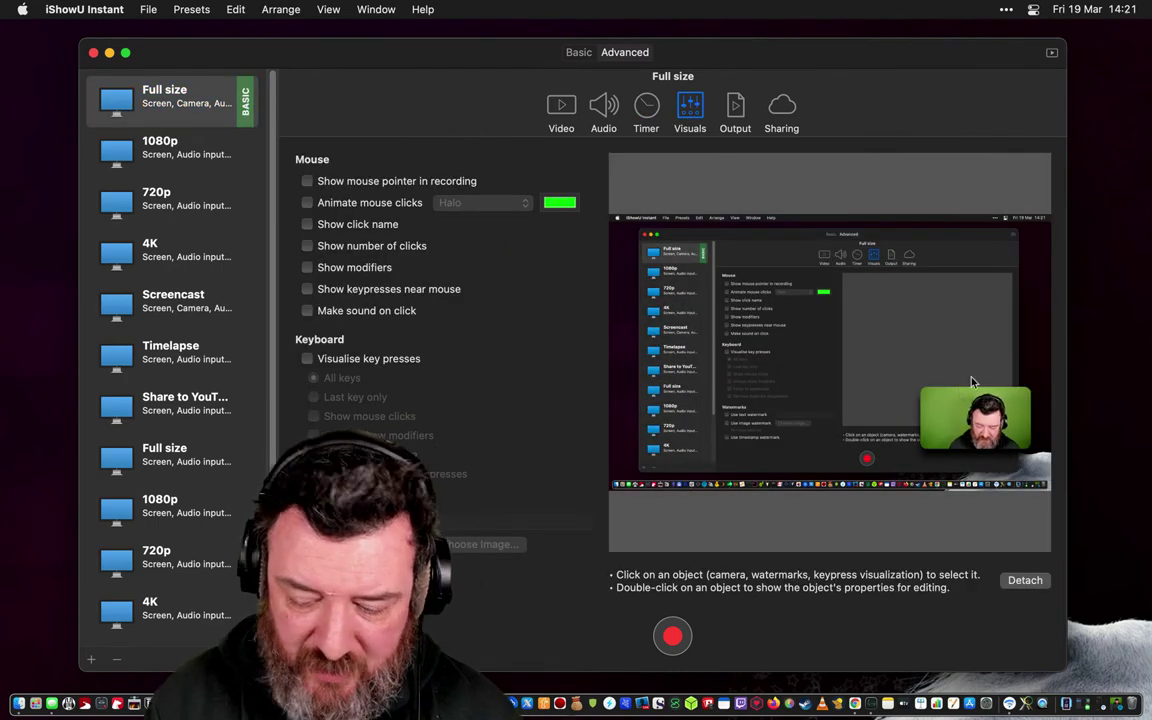
pyautogui.moveTo(971, 392); pyautogui.dragTo(972, 428)
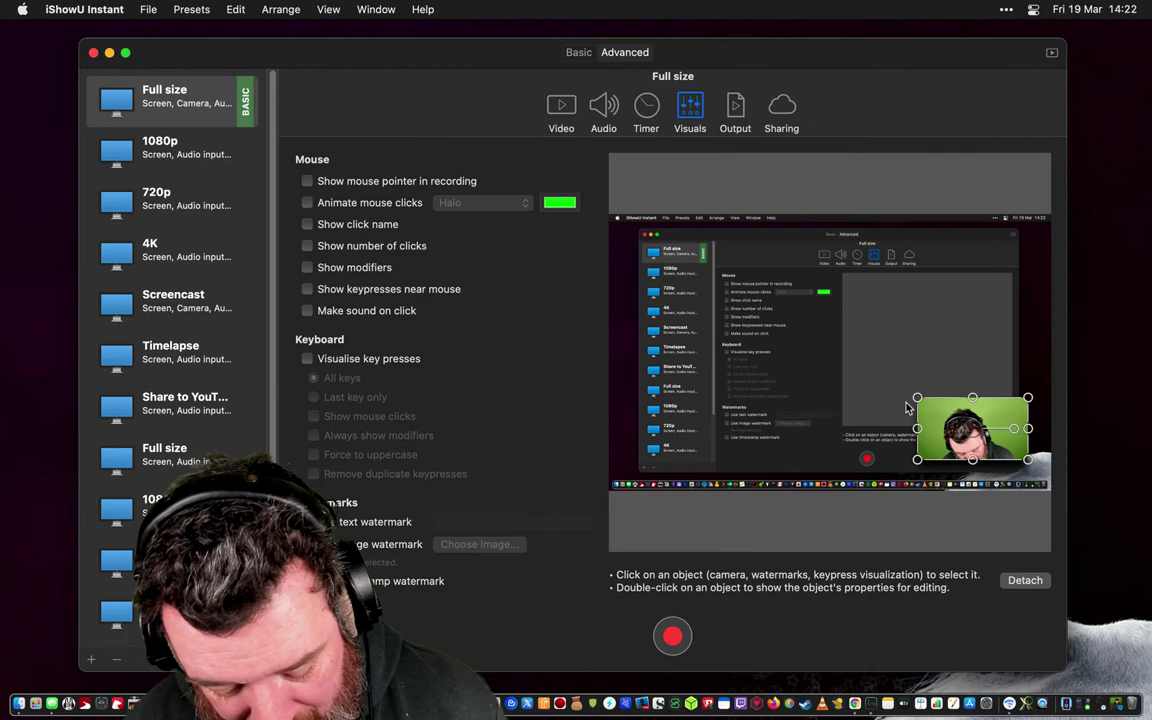
pyautogui.press('super+shift+f')
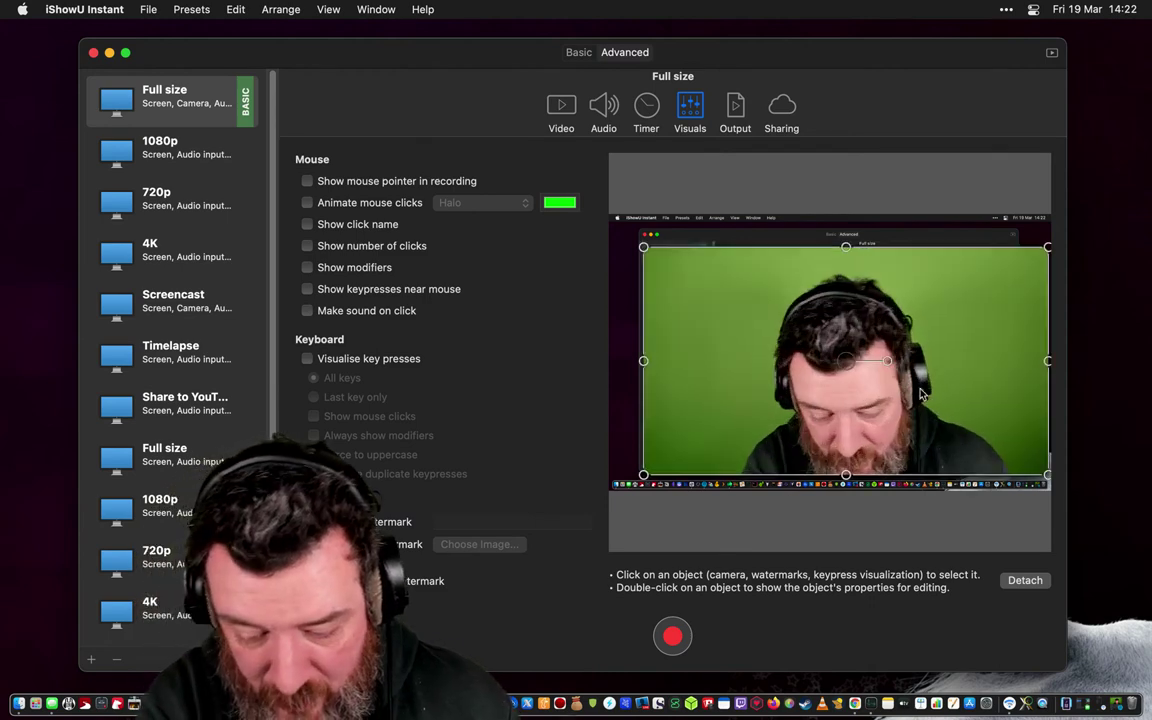
pyautogui.press('super+shift+f')
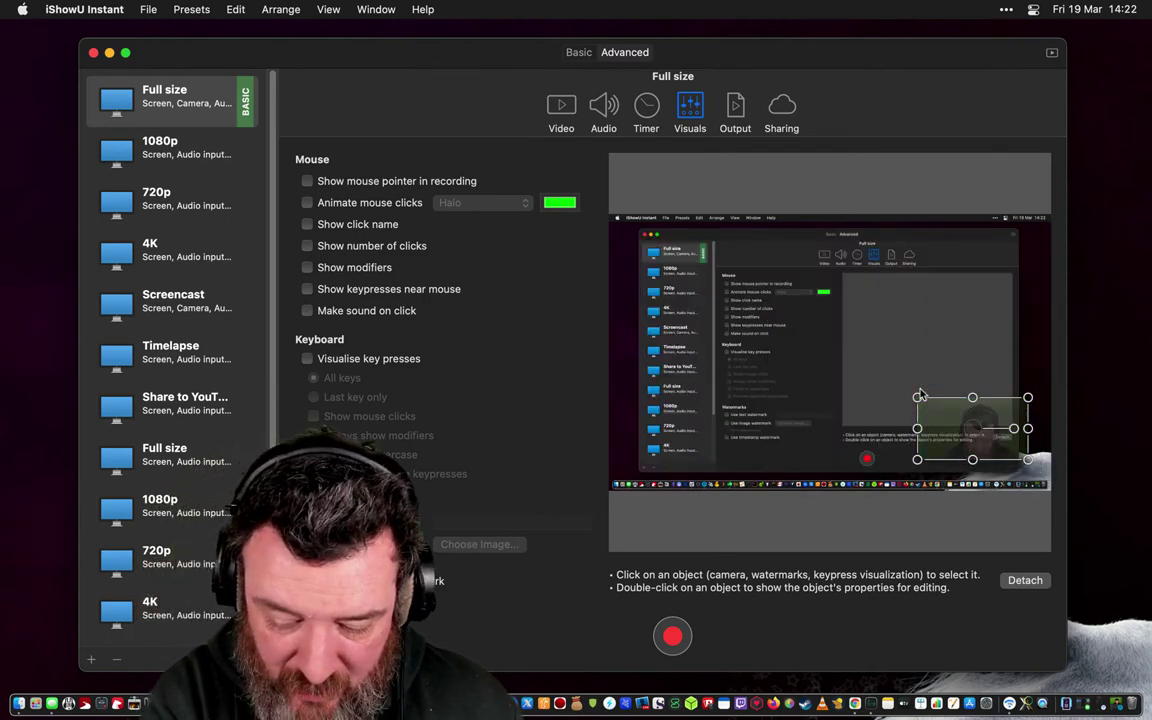
pyautogui.press('super+shift+f')
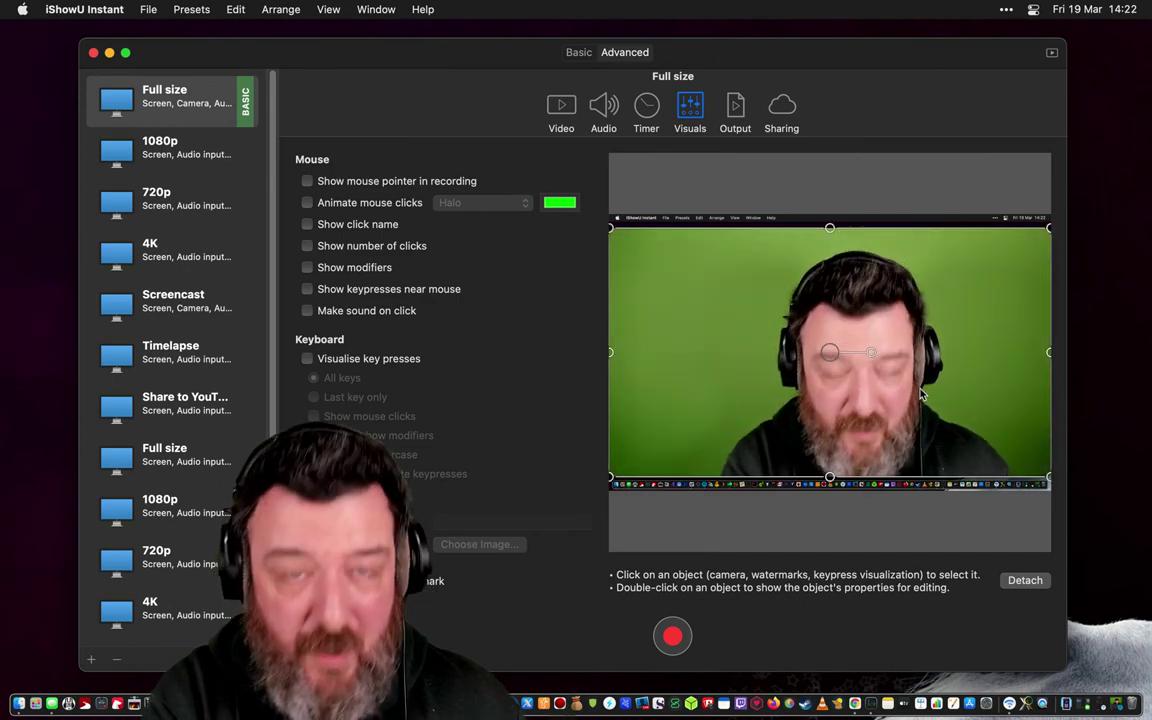
pyautogui.press('super+shift+f')
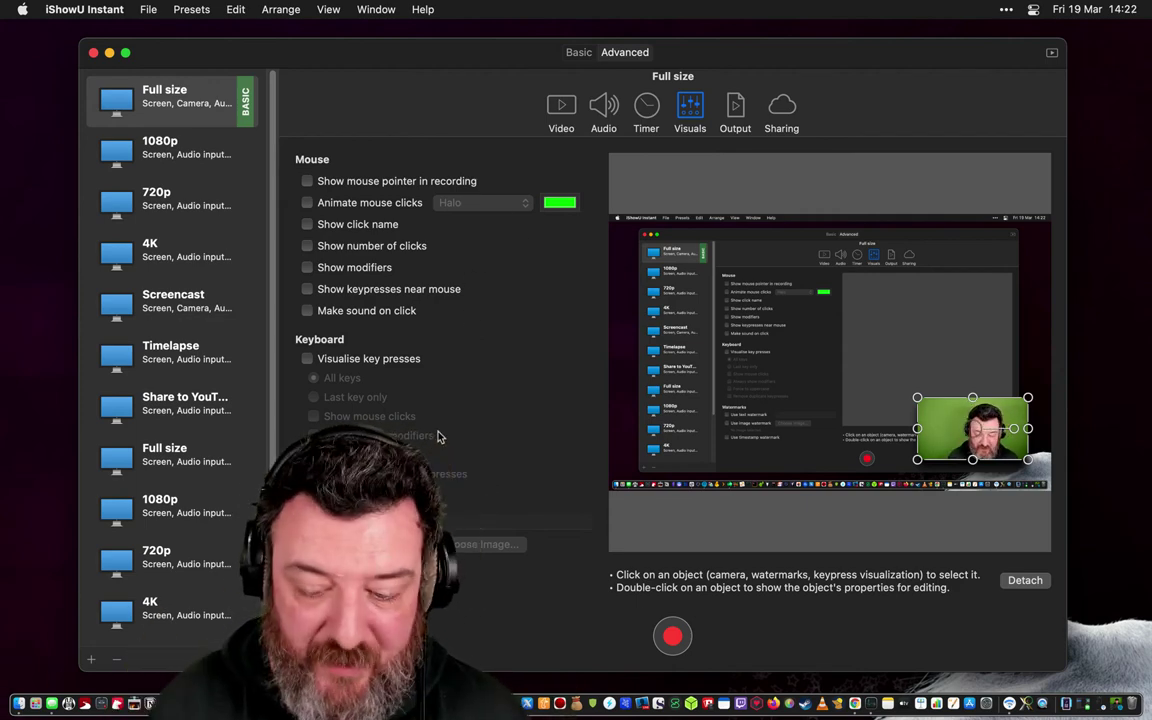
# Step: Review the Output format and Sharing options, leaving 'Share recording to' at No Value, then return to Video
pyautogui.click(736, 112)
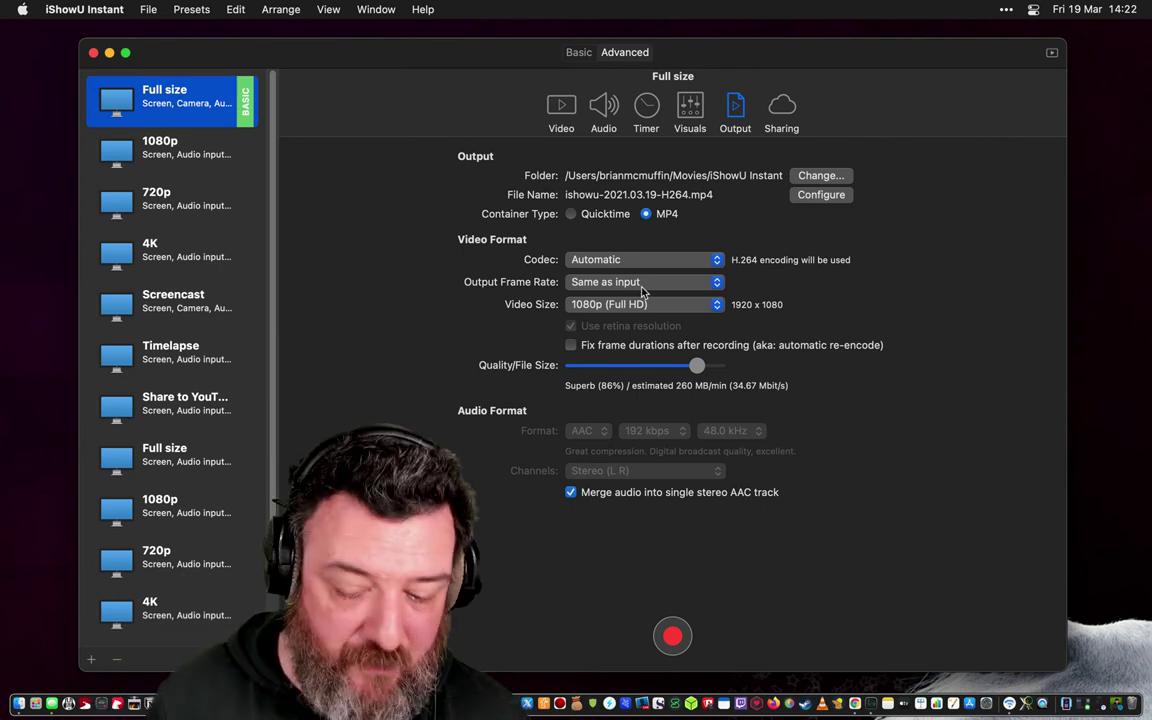
pyautogui.click(779, 110)
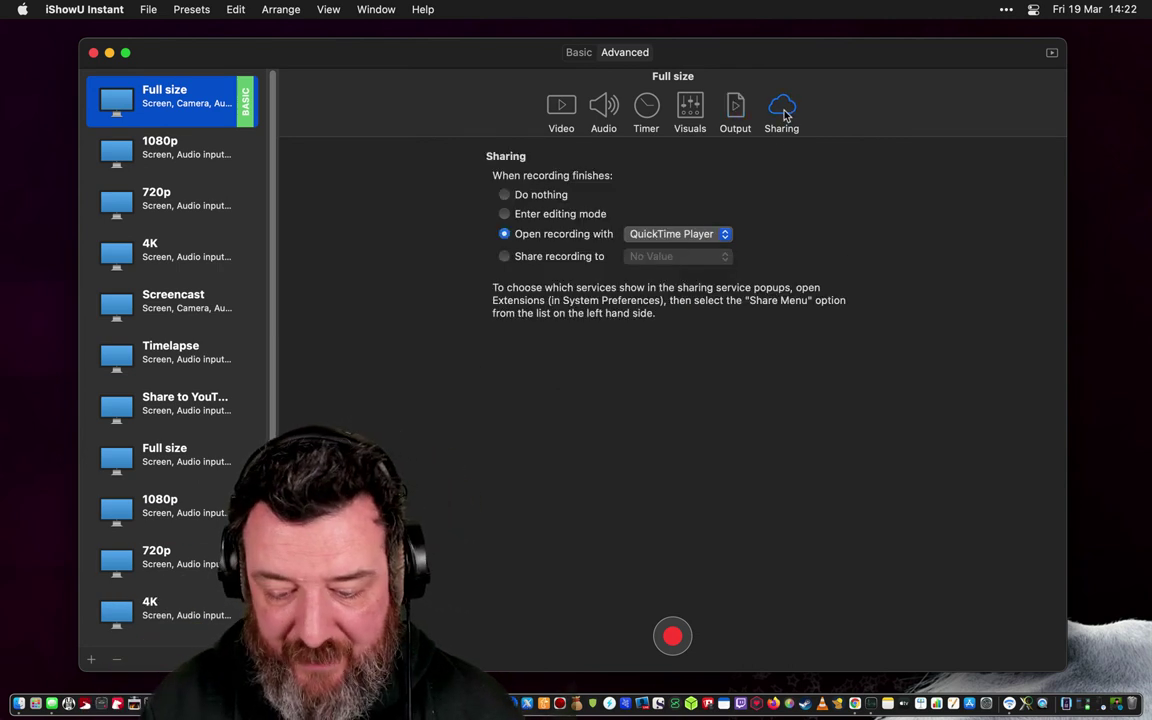
pyautogui.click(534, 263)
pyautogui.click(652, 257)
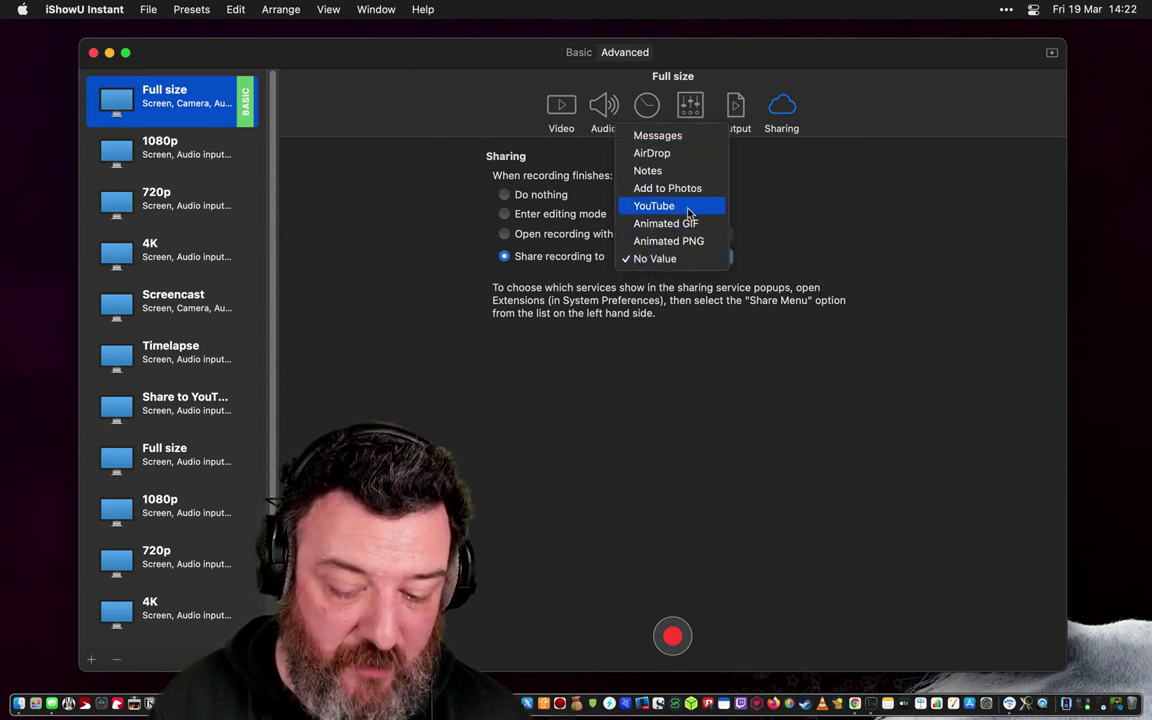
pyautogui.click(779, 226)
pyautogui.click(556, 113)
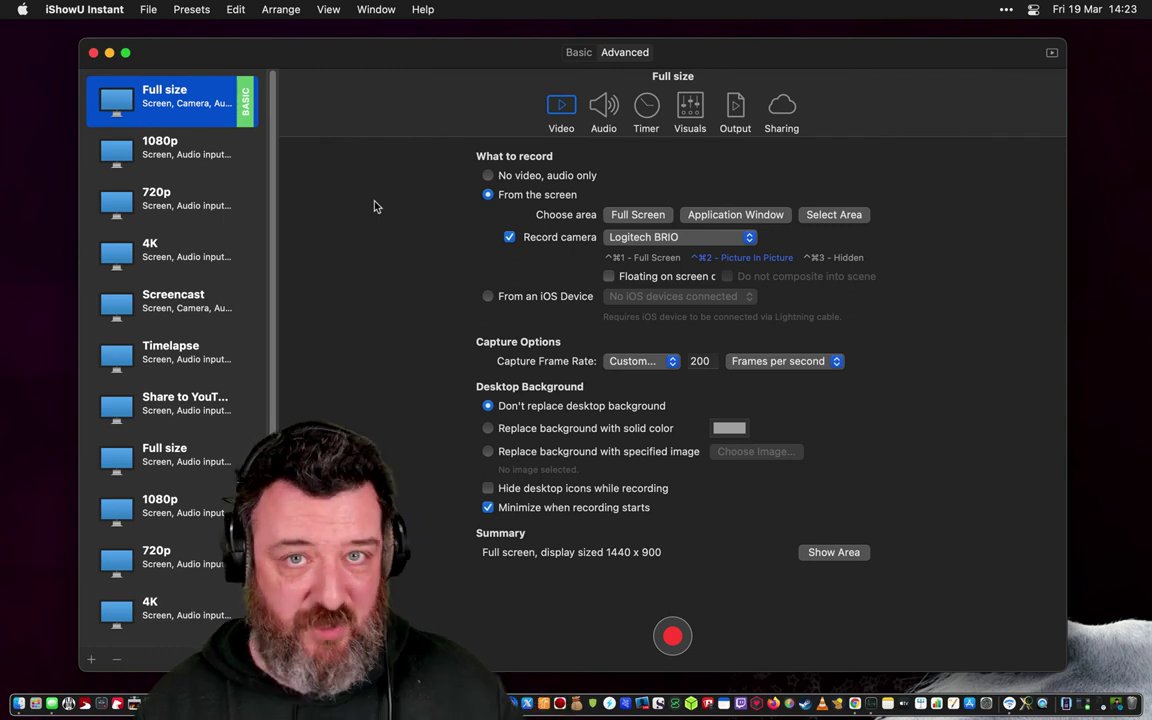
# Step: Select SWB Audio Capture as the Mac's sound output from the menu-bar Sound menu, then nudge the recorder window slightly left
pyautogui.click(88, 9)
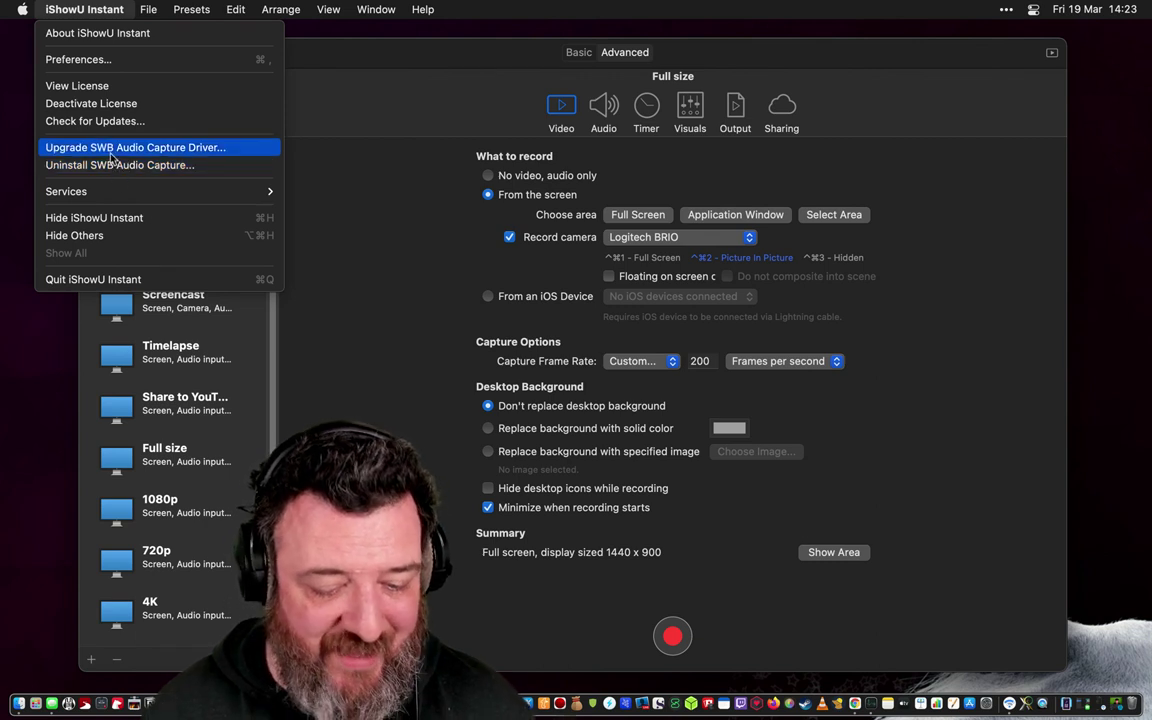
pyautogui.click(333, 130)
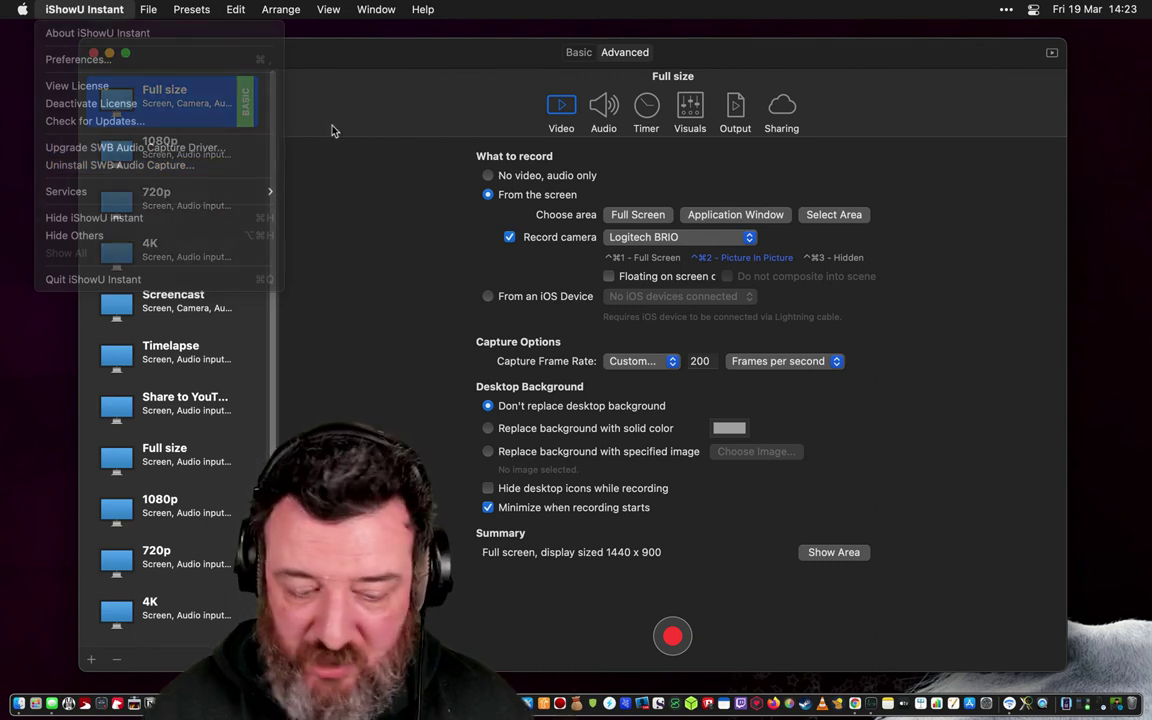
pyautogui.click(901, 9)
pyautogui.click(978, 163)
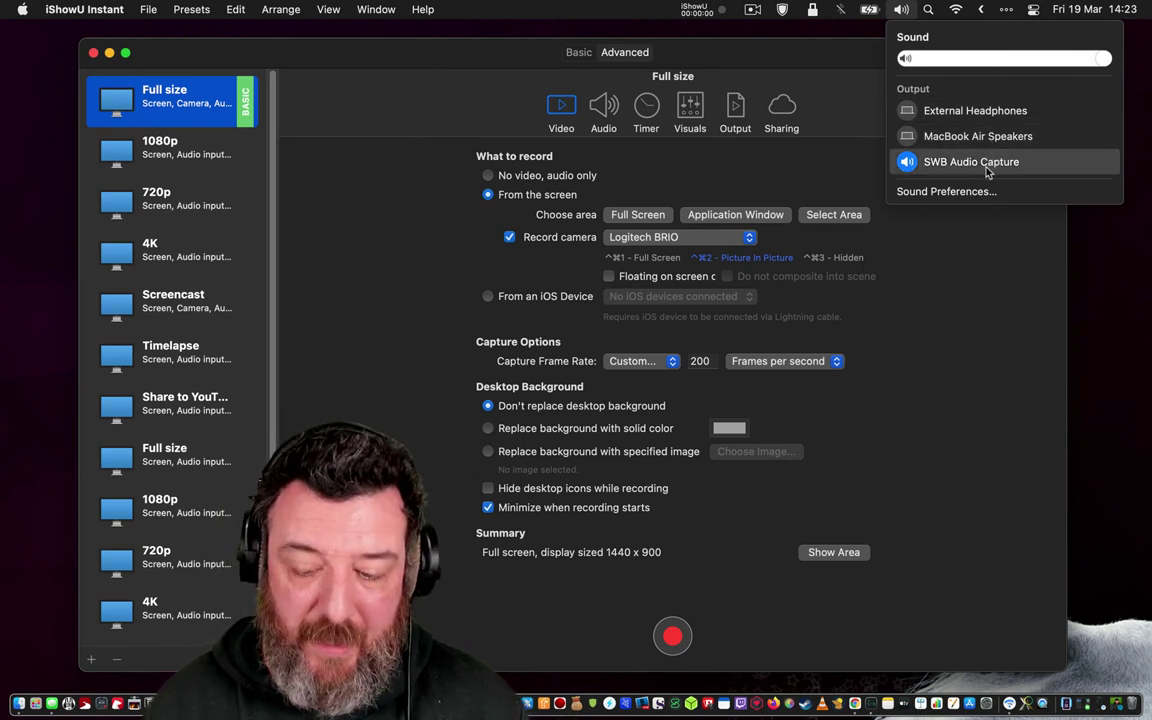
pyautogui.click(815, 56)
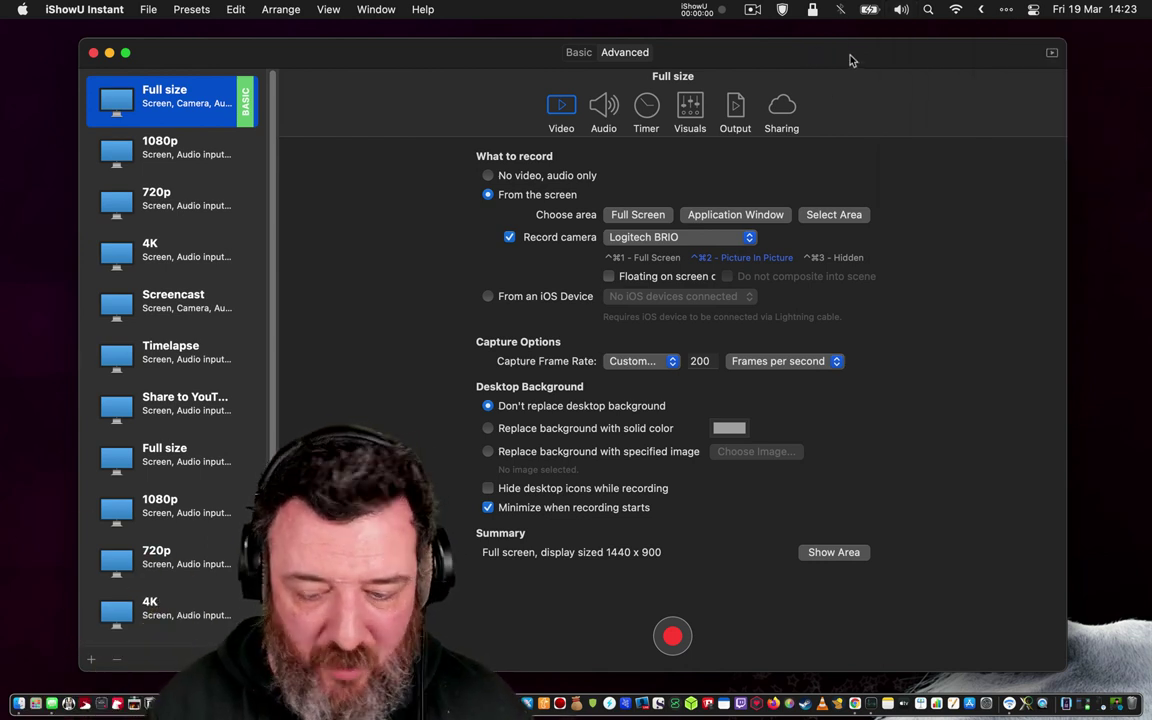
pyautogui.moveTo(851, 57)
pyautogui.mouseDown()
pyautogui.moveTo(872, 64)
pyautogui.moveTo(840, 54)
pyautogui.mouseUp()
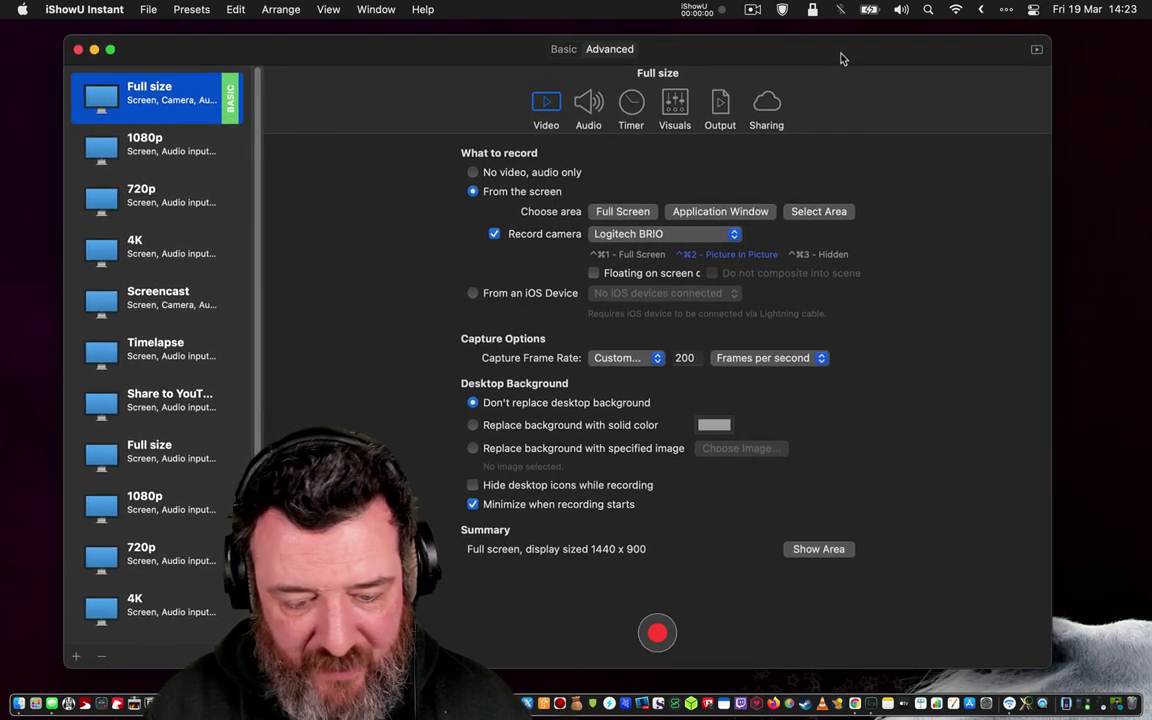